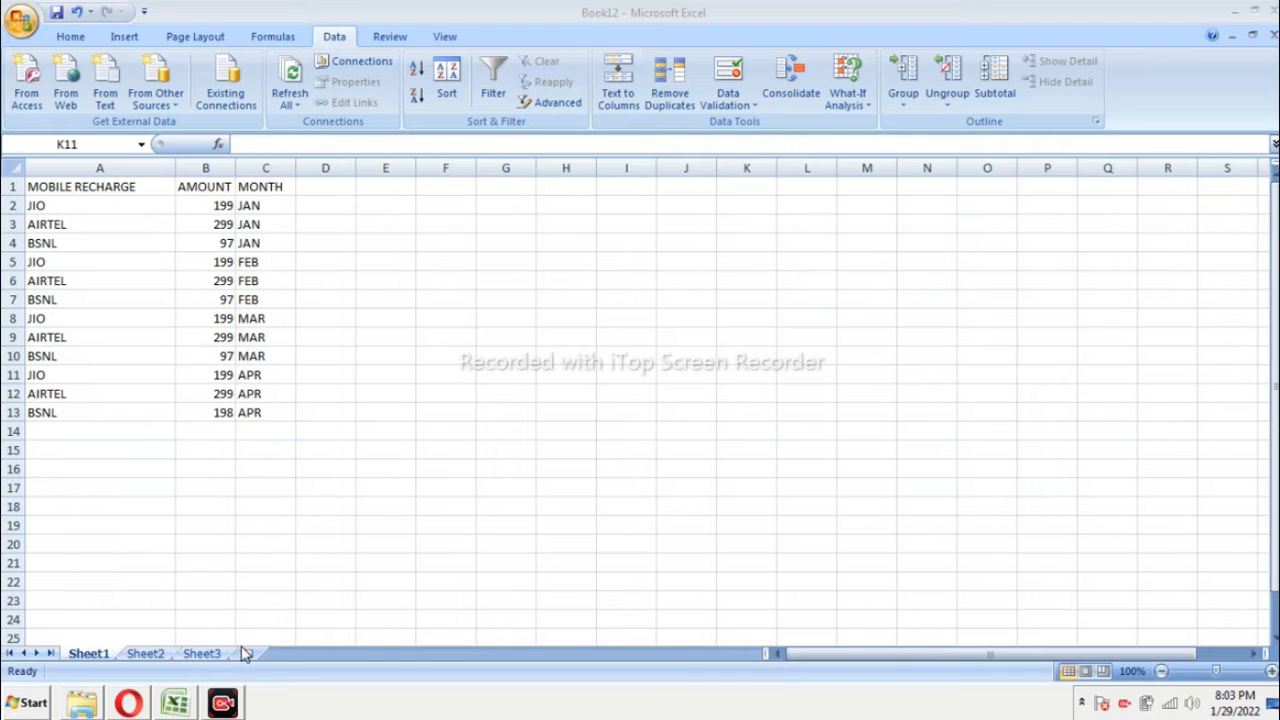
Step: Turn on filtering for the header cells A1:C1 of the mobile recharge table
click(361, 457)
ctrl+scroll(323, 434, up, 5)
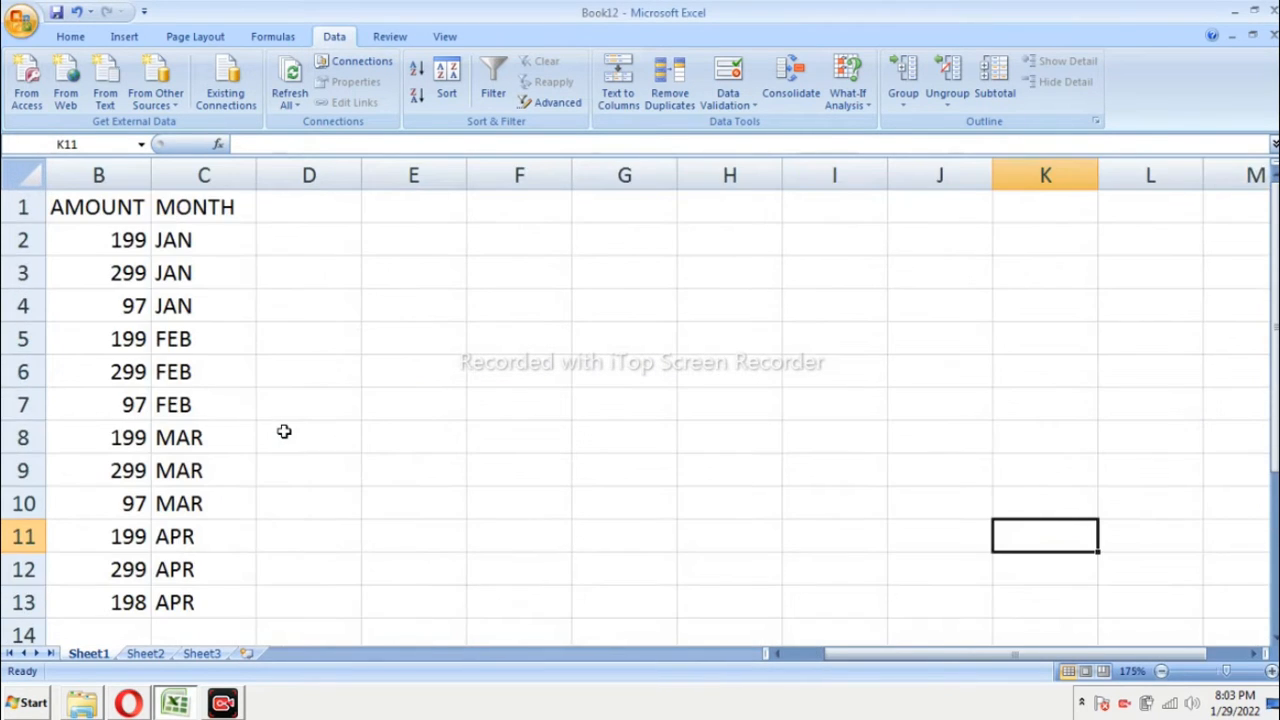
ctrl+scroll(283, 431, down, 1)
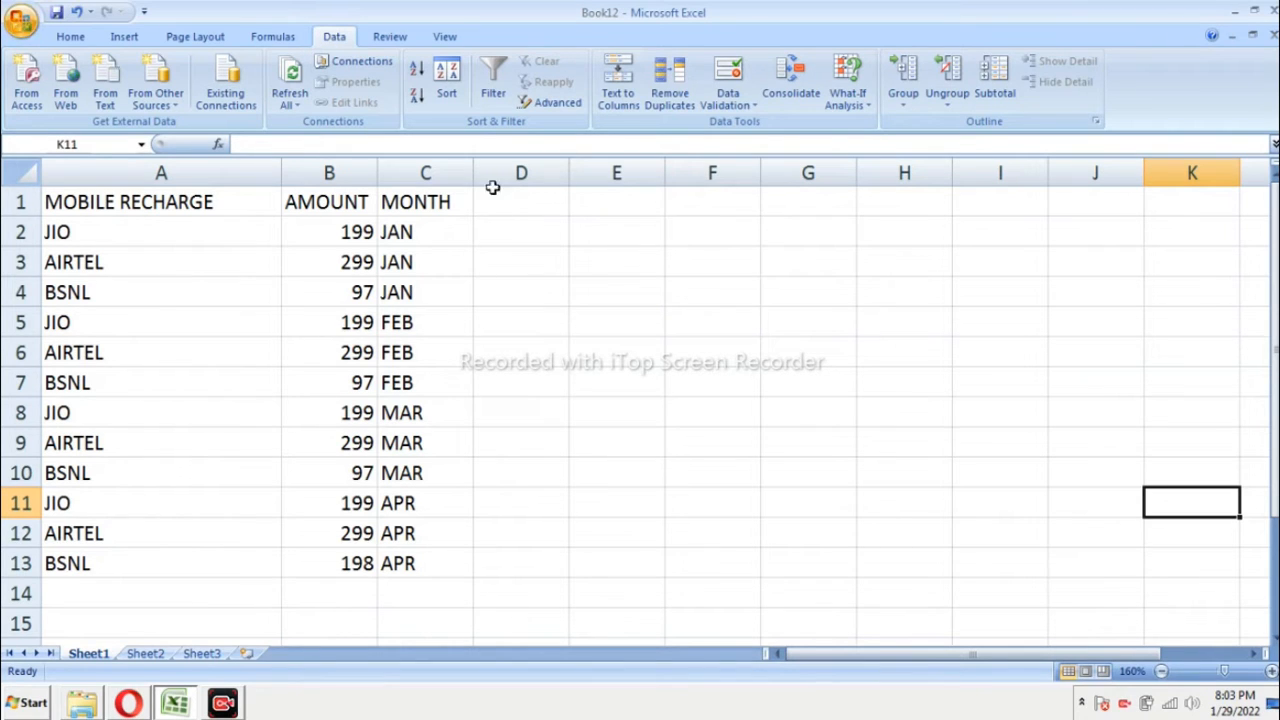
drag(118, 202, 437, 200)
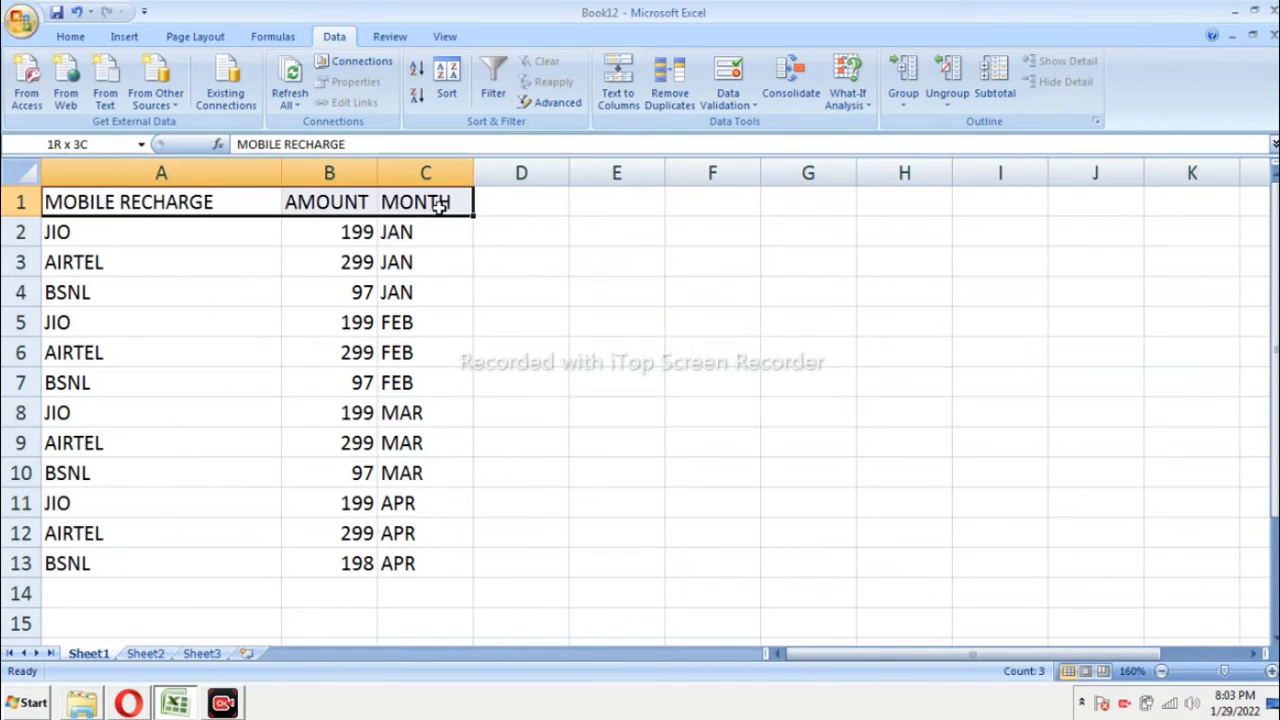
click(494, 100)
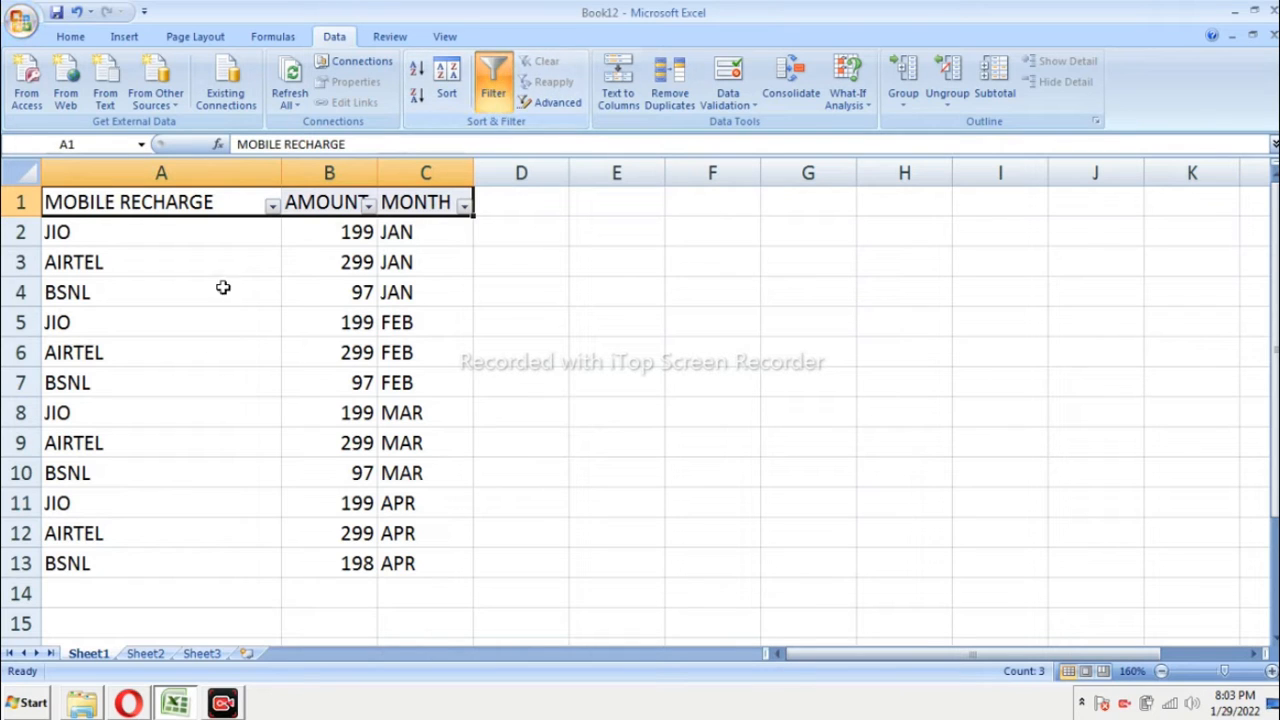
Step: Filter the MOBILE RECHARGE column to show only JIO by excluding AIRTEL and BSNL
click(272, 207)
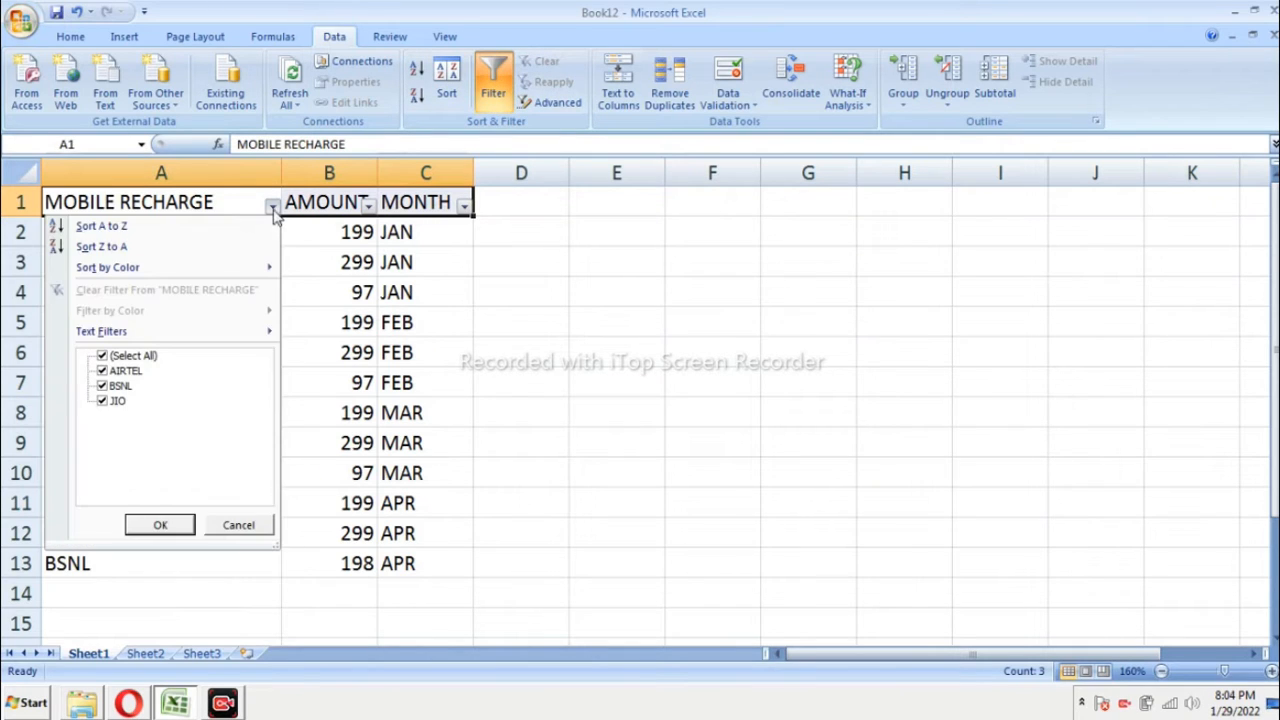
click(102, 371)
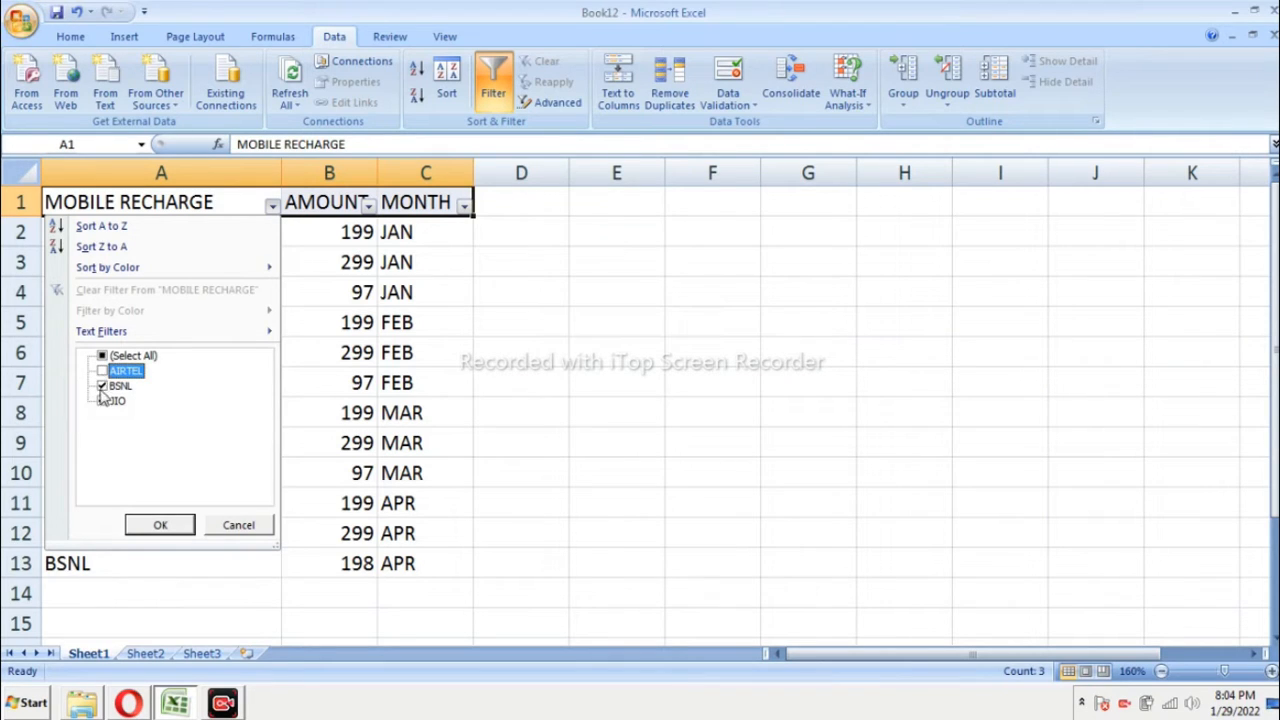
click(102, 386)
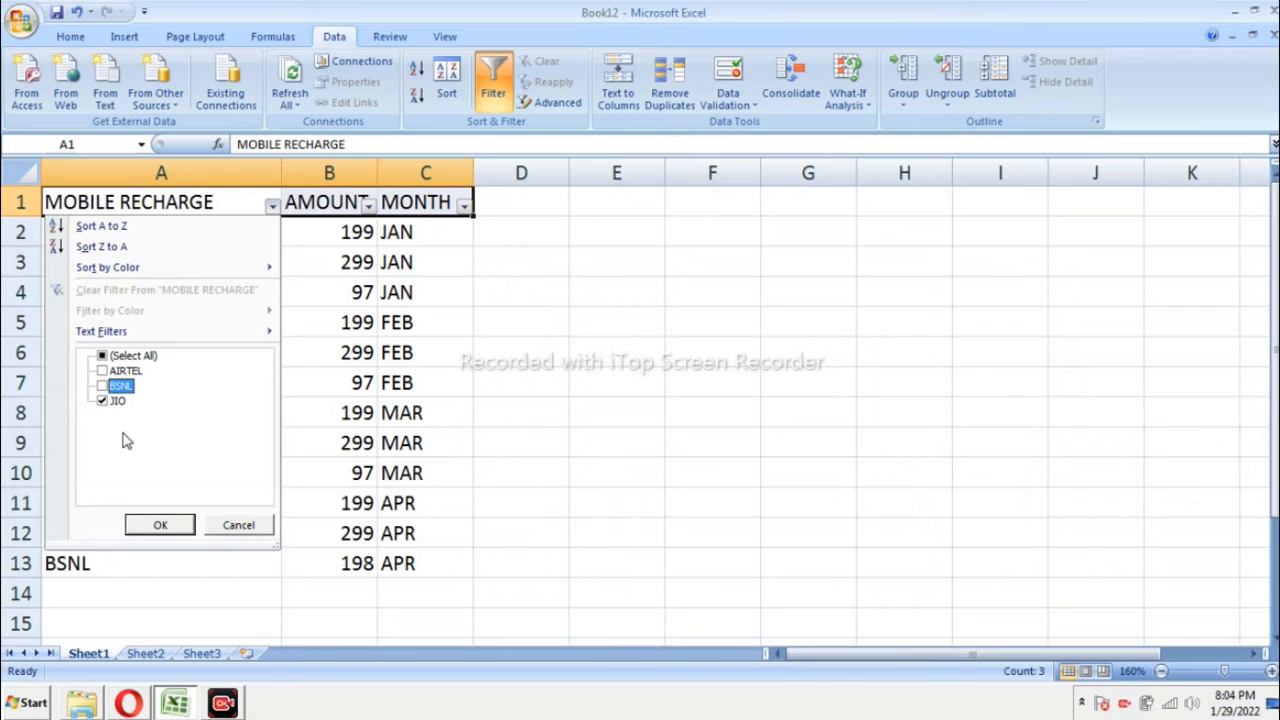
click(152, 524)
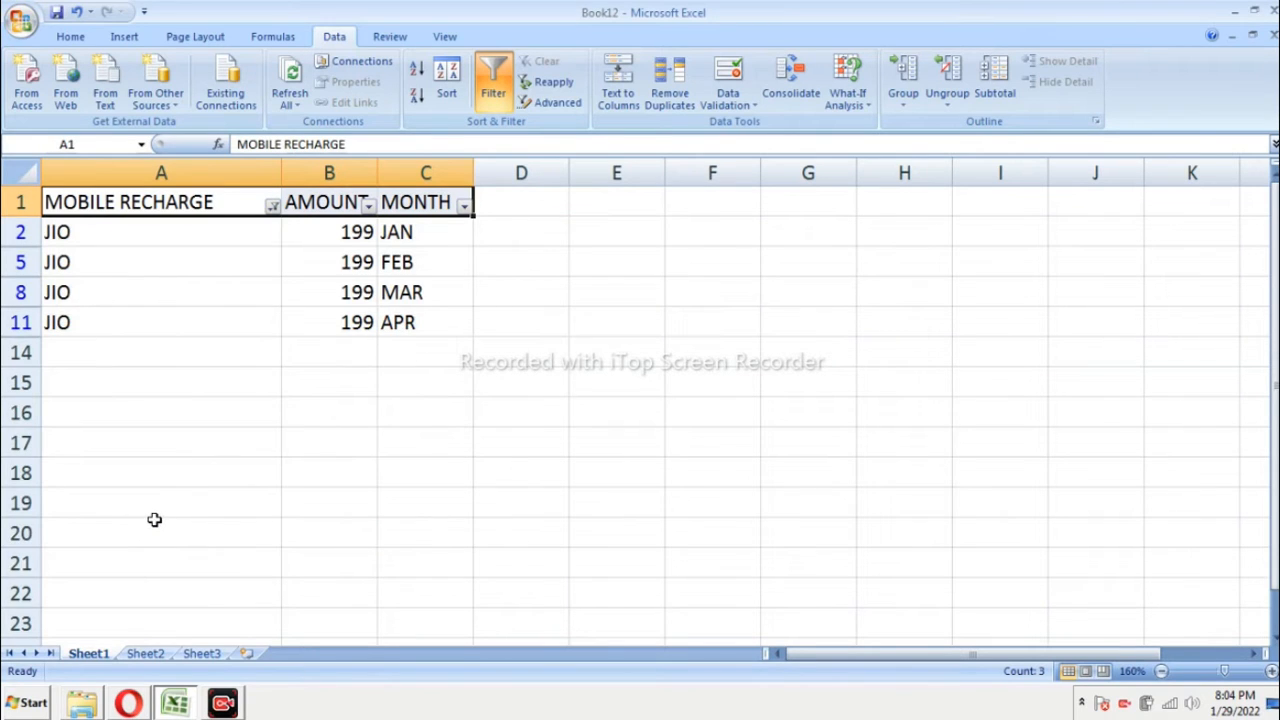
Step: Include AIRTEL and BSNL in the MOBILE RECHARGE filter again so every provider is shown
click(273, 208)
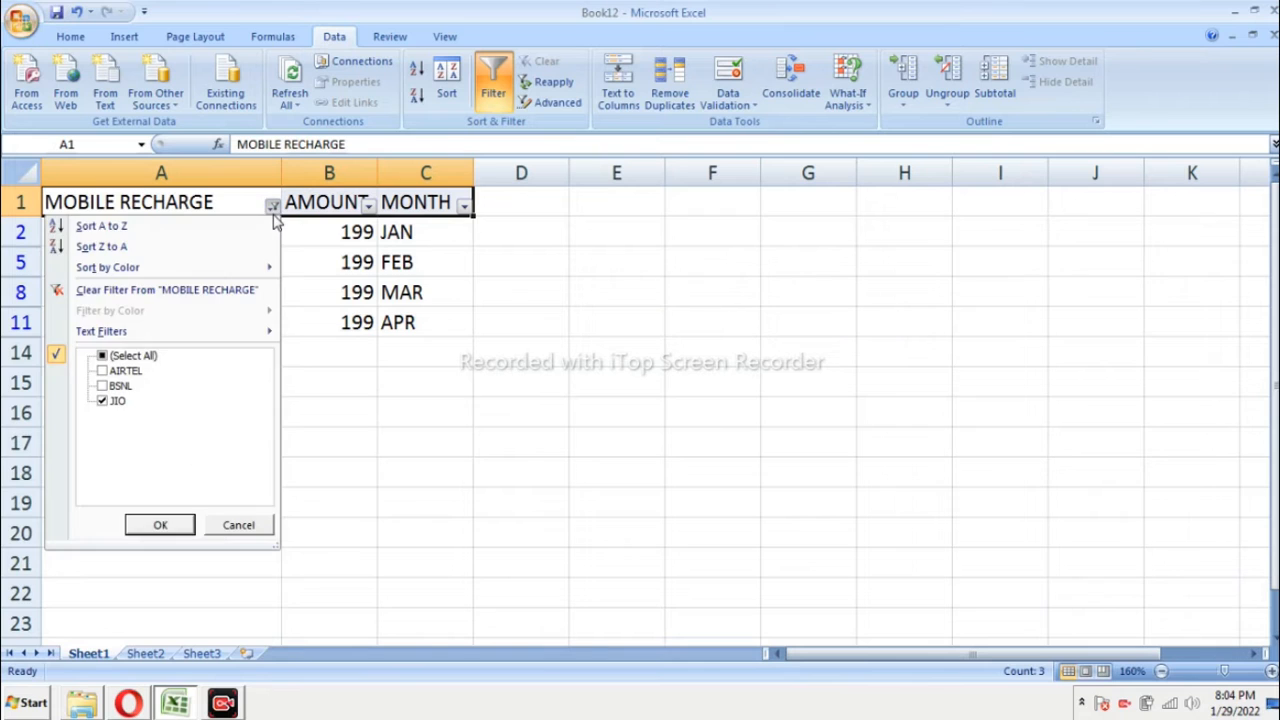
click(103, 371)
click(104, 386)
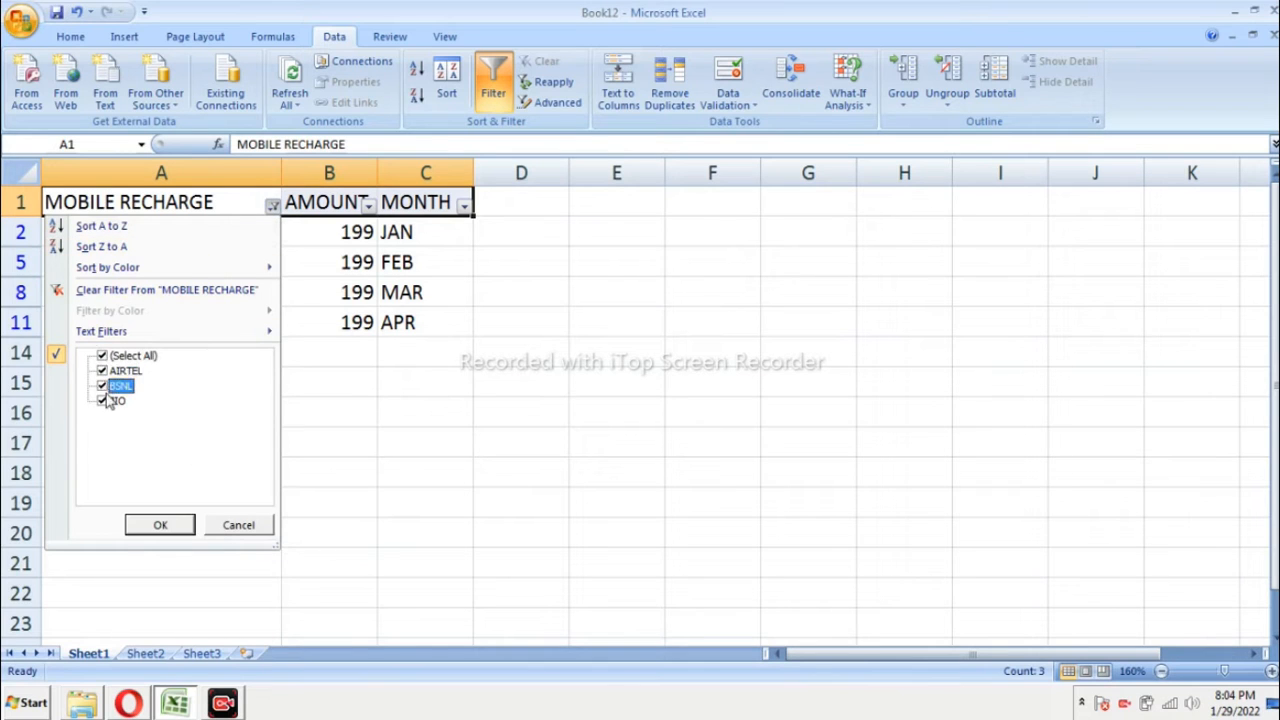
click(160, 525)
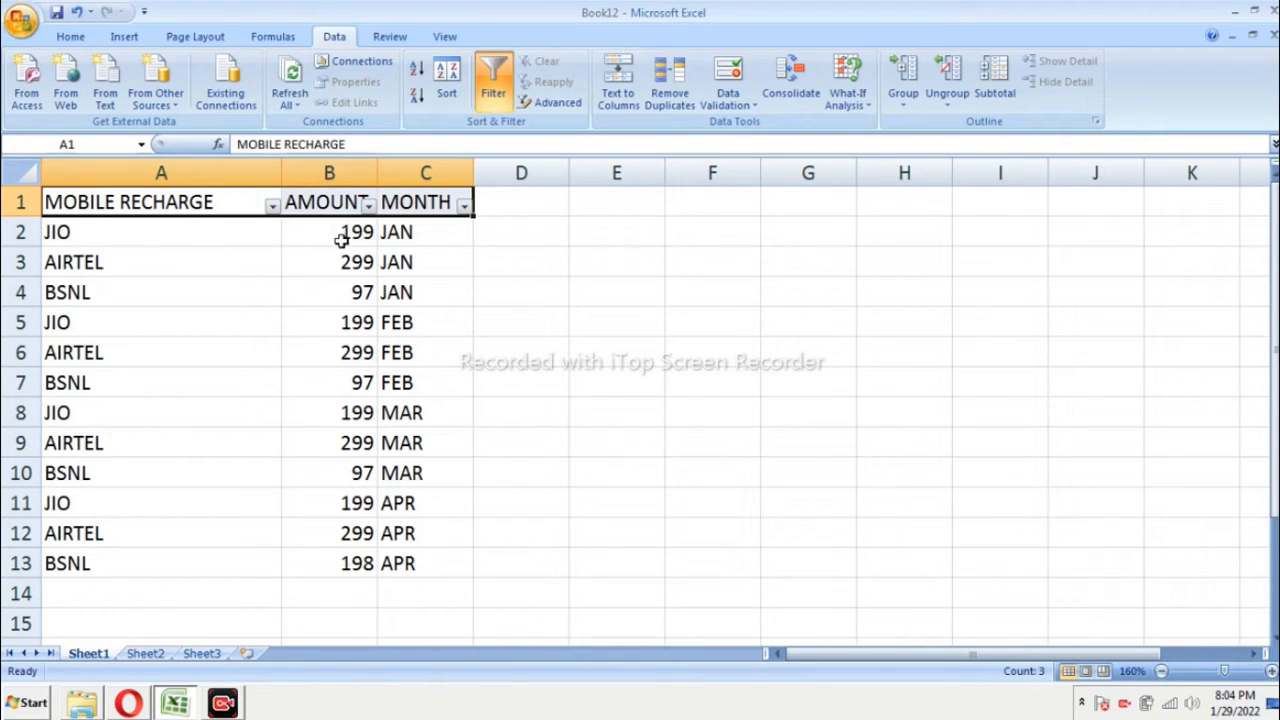
Step: Total the AMOUNT column in cell B14 with the formula =sum(B2:B13)
click(342, 591)
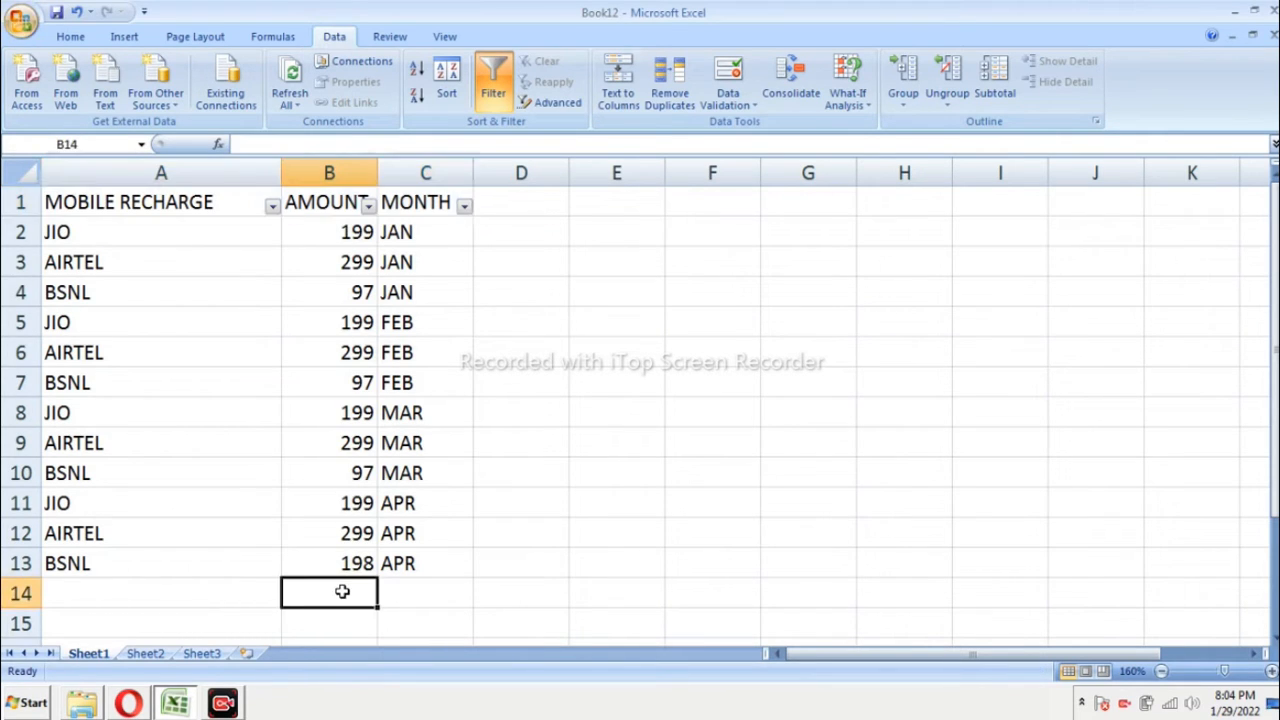
text(=sum)
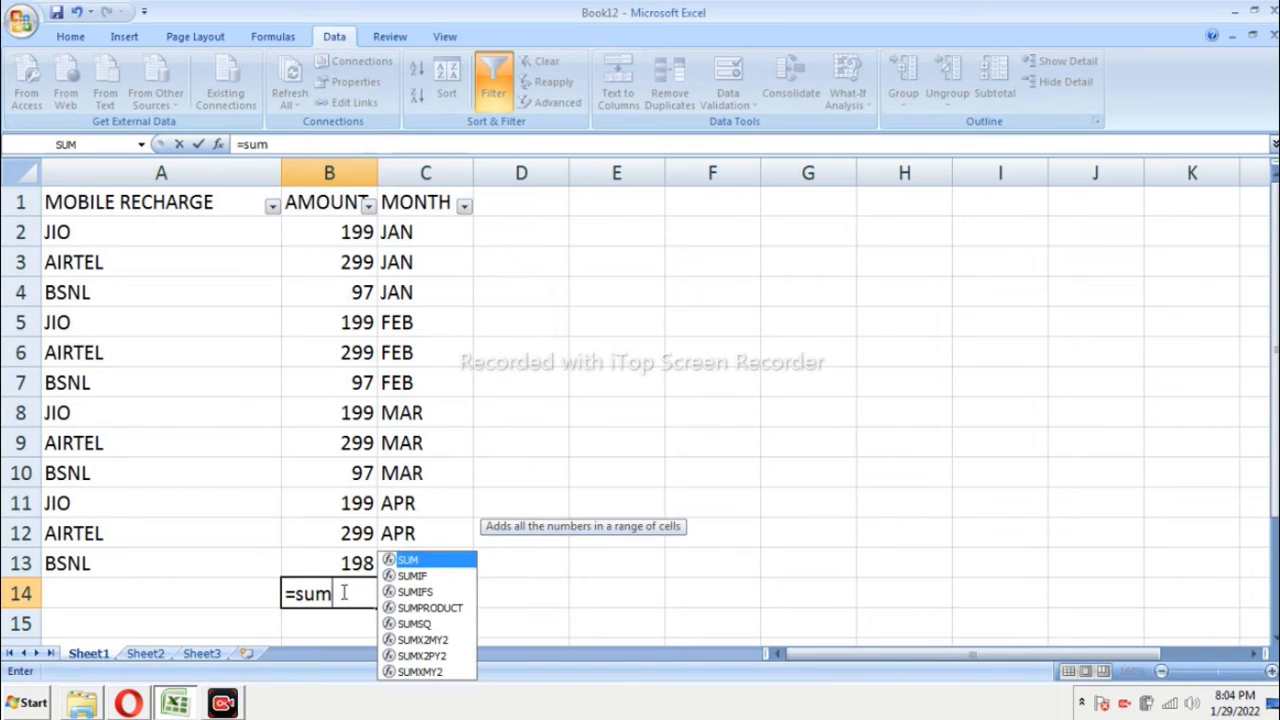
text(()
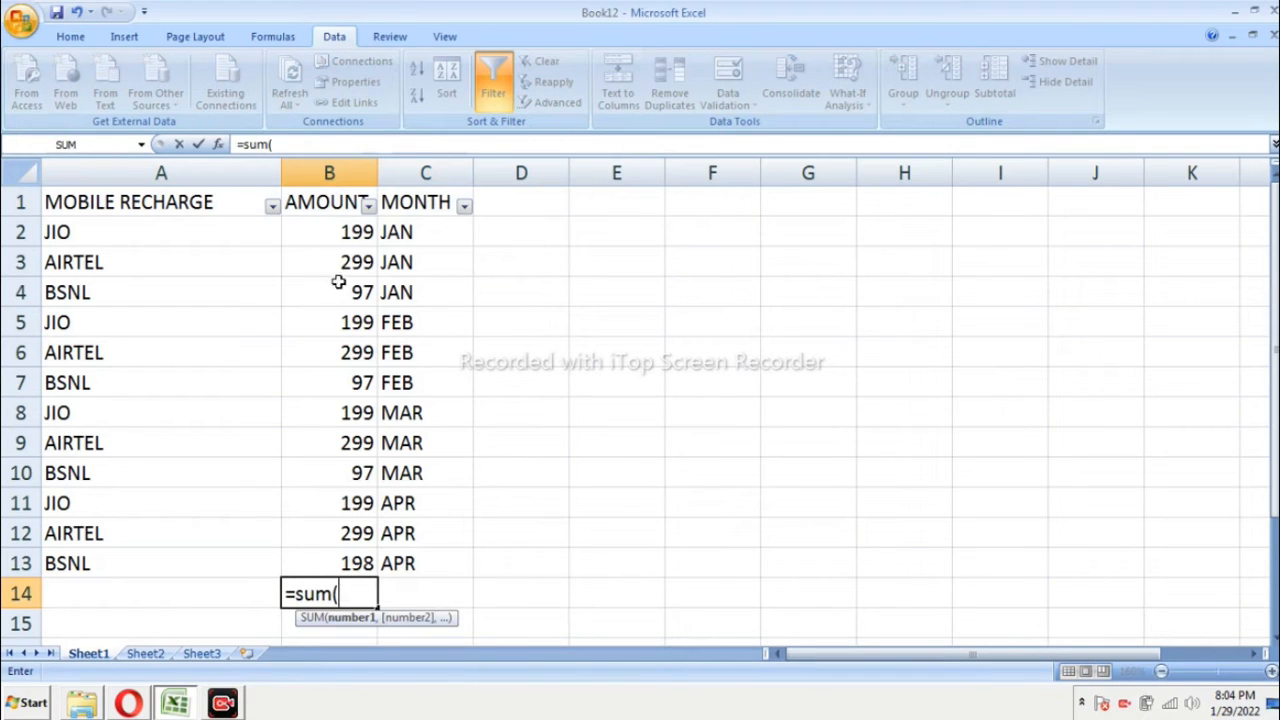
click(338, 238)
key(F8)
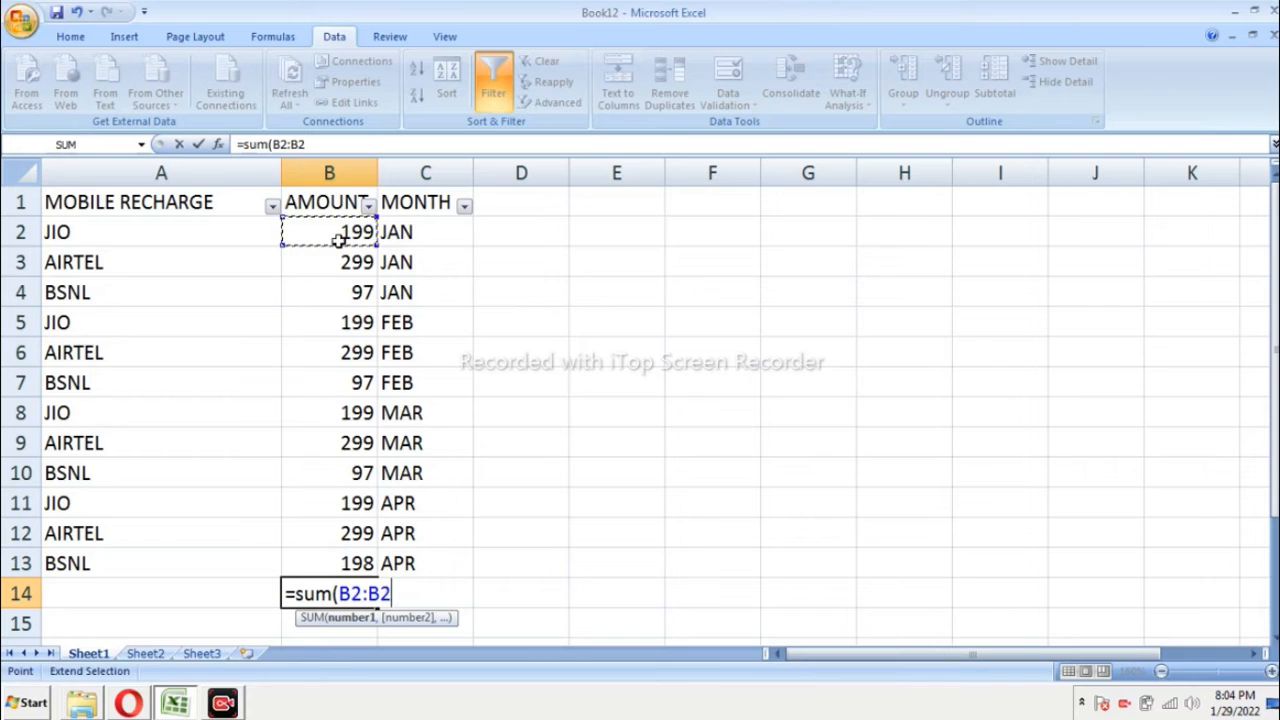
click(349, 566)
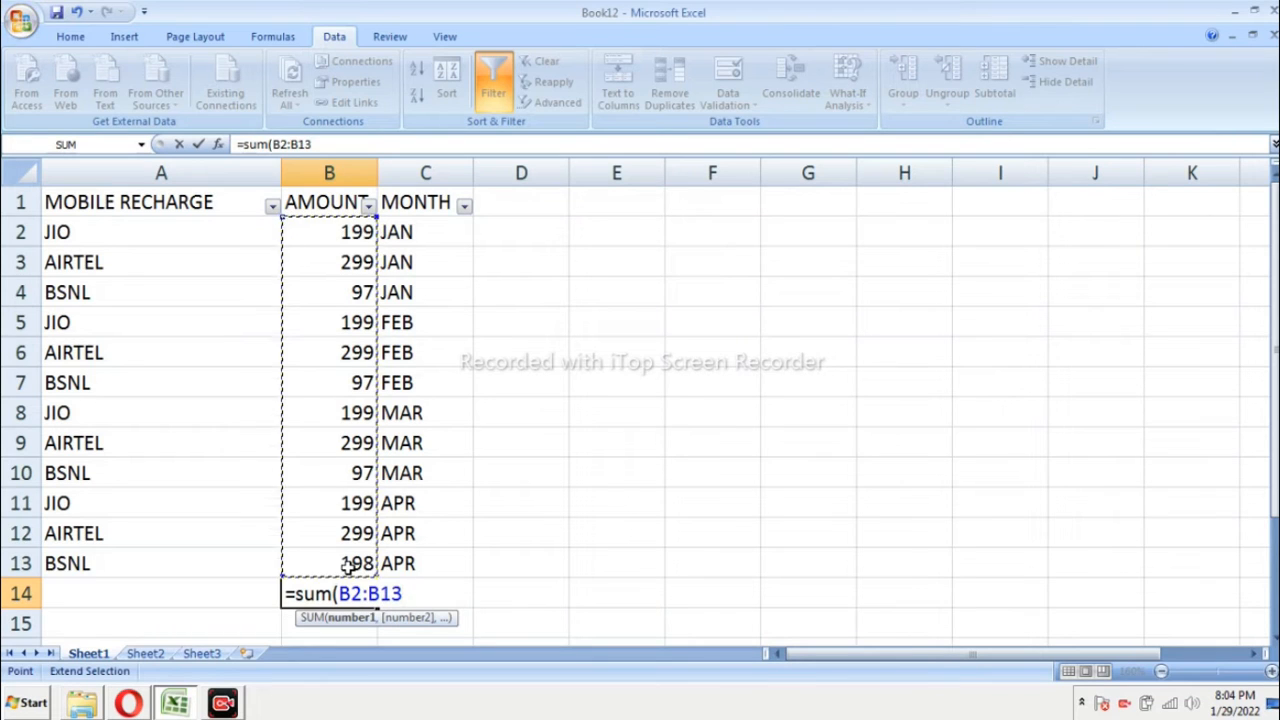
text())
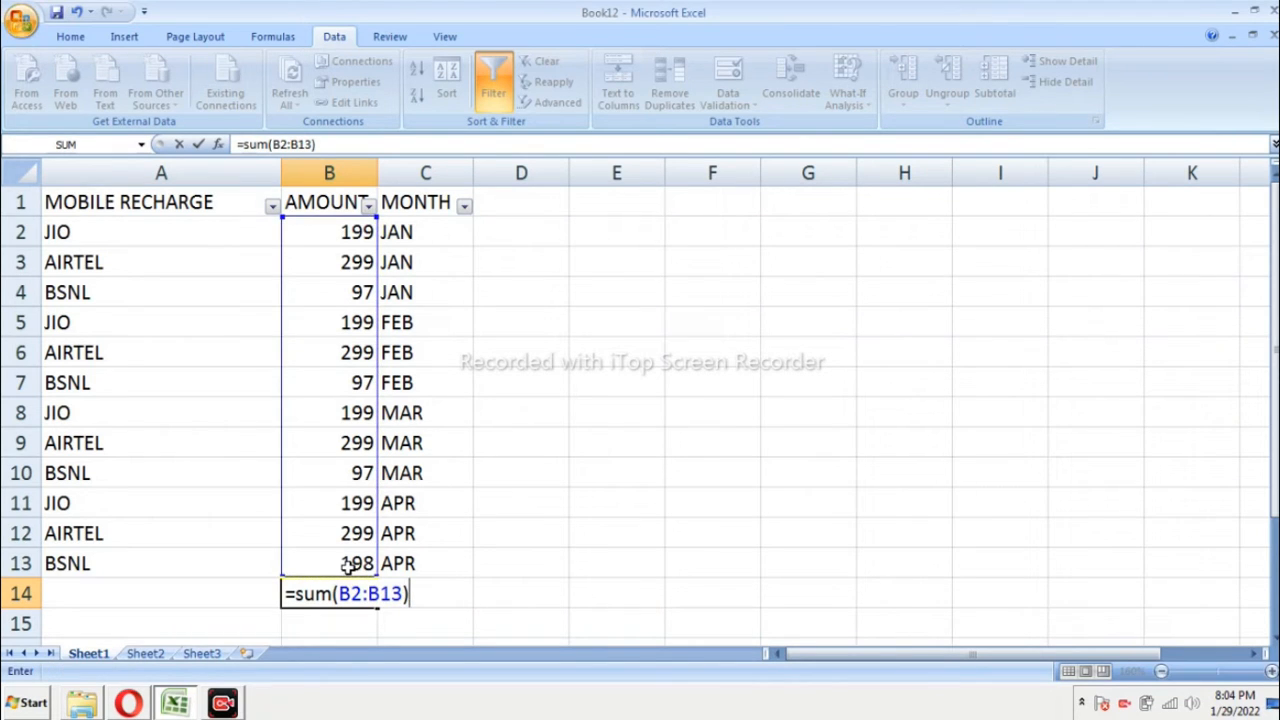
key(Return)
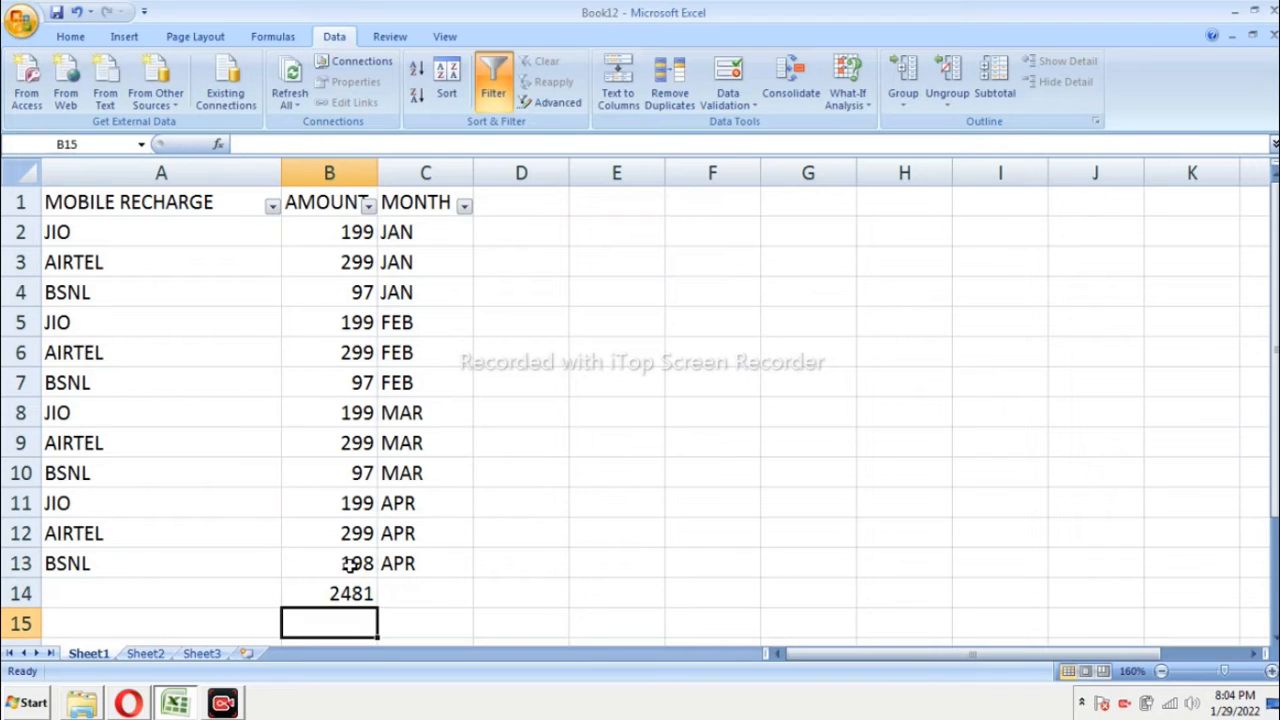
click(348, 592)
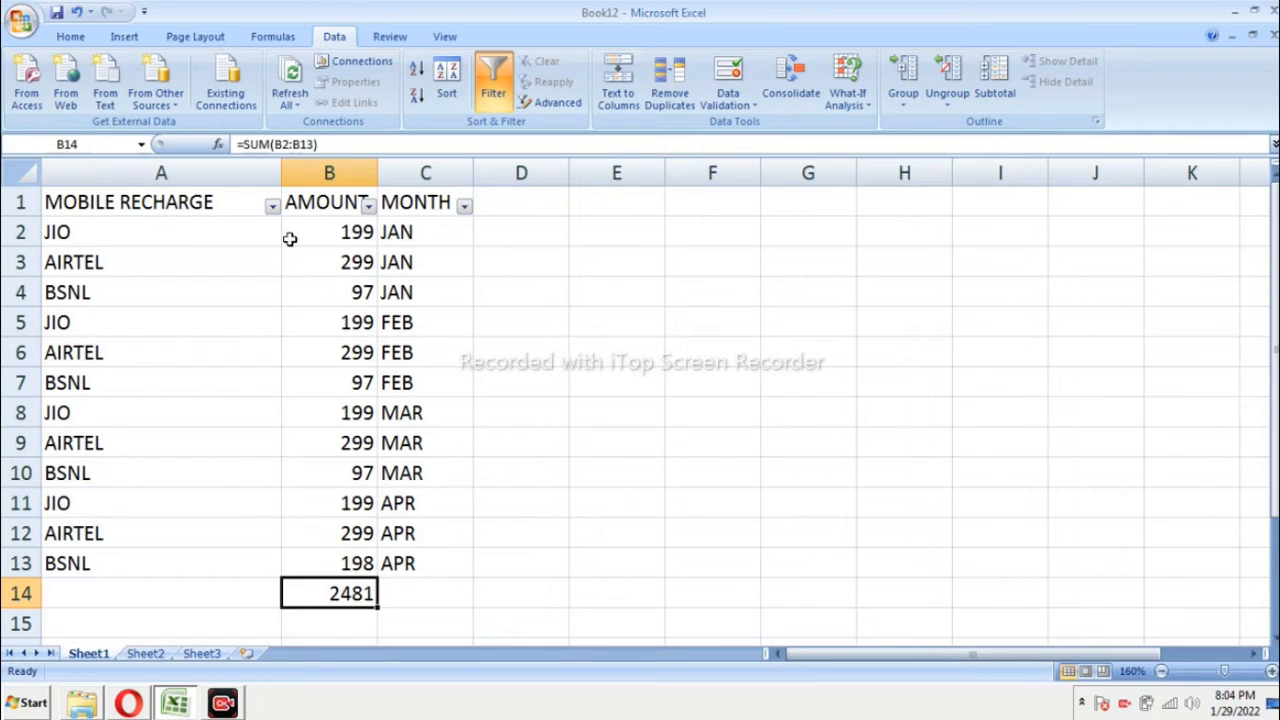
Step: Filter the MOBILE RECHARGE column to hide the JIO rows, keeping AIRTEL, BSNL and blanks
click(272, 205)
click(120, 401)
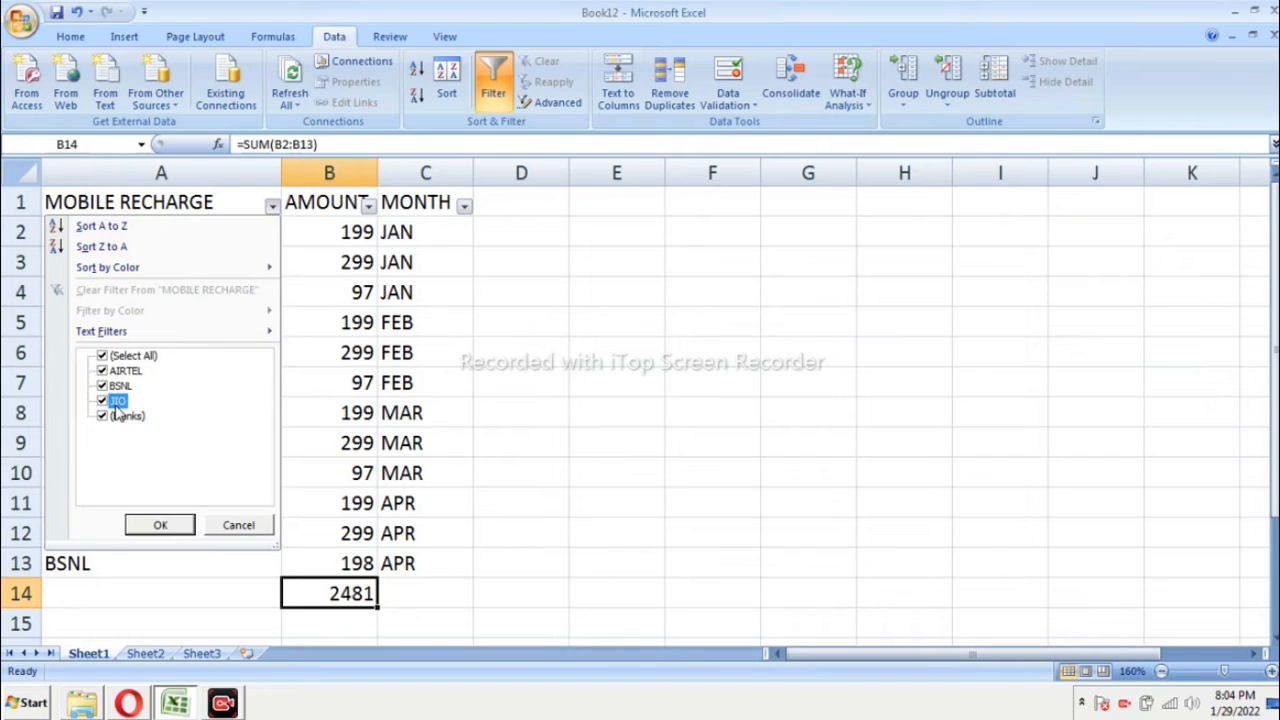
click(160, 526)
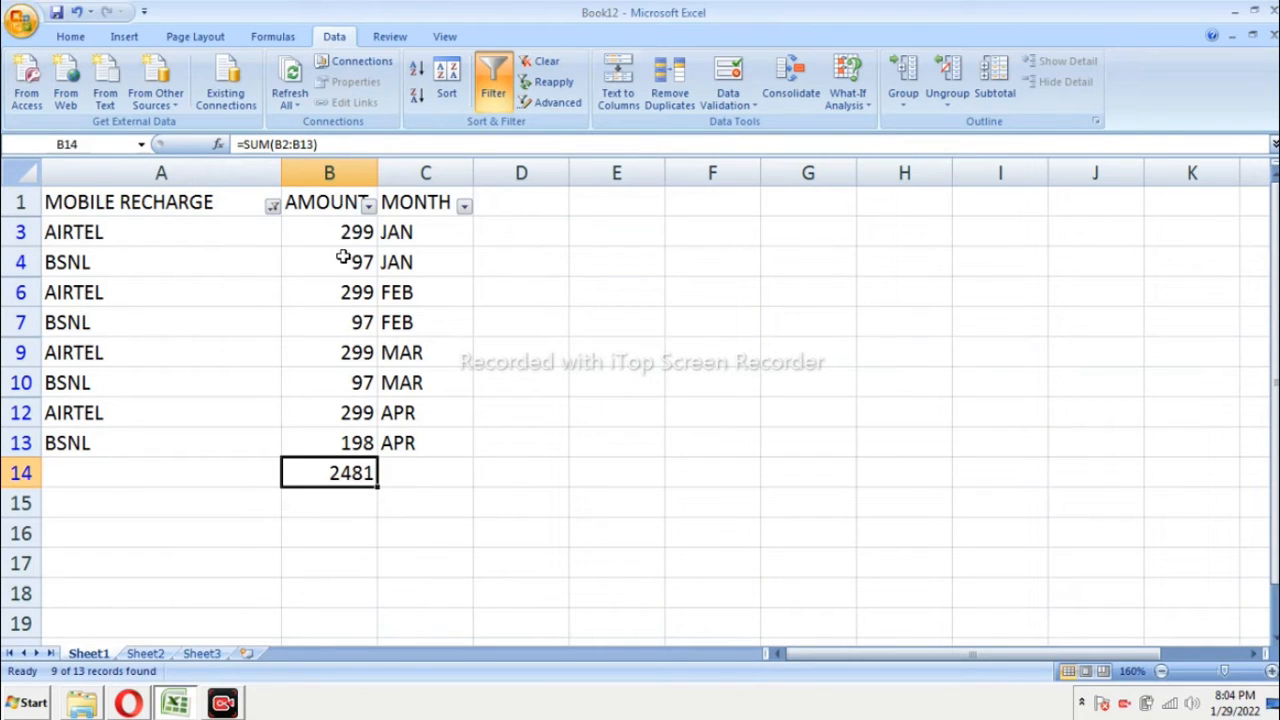
Step: Clear the SUM formula from cell B14 and include JIO in the MOBILE RECHARGE filter again
double_click(348, 483)
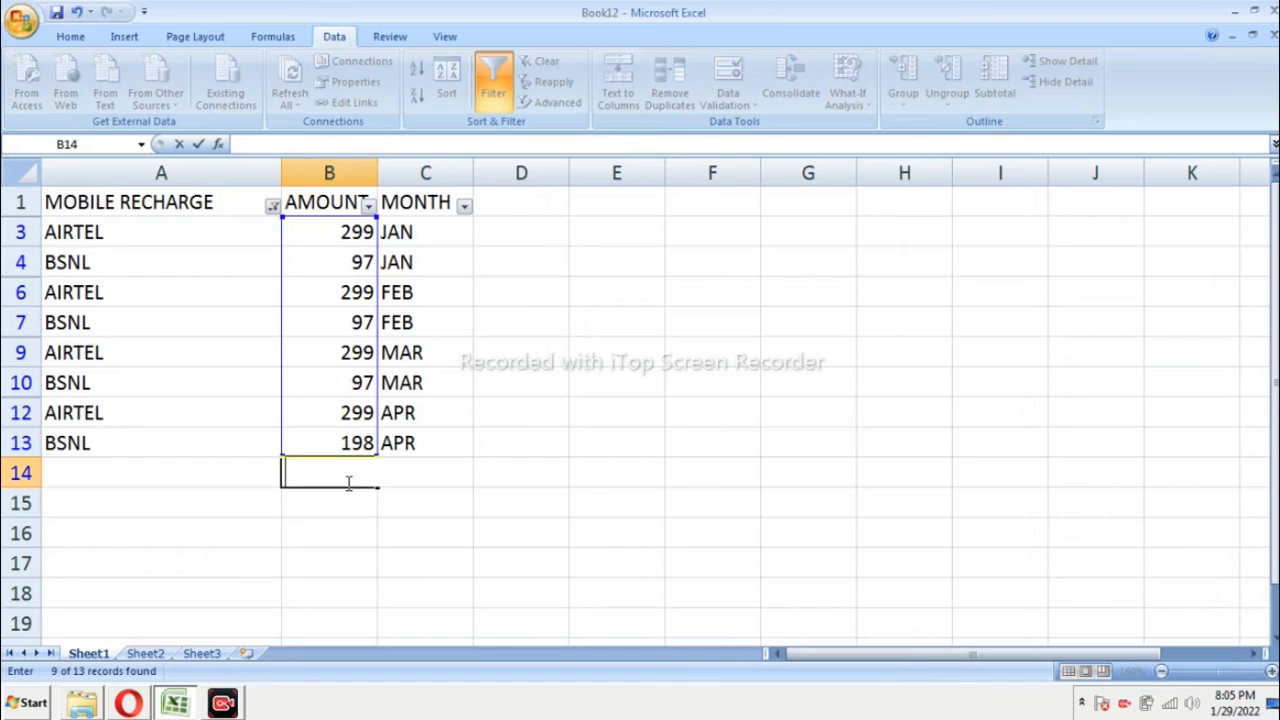
click(272, 205)
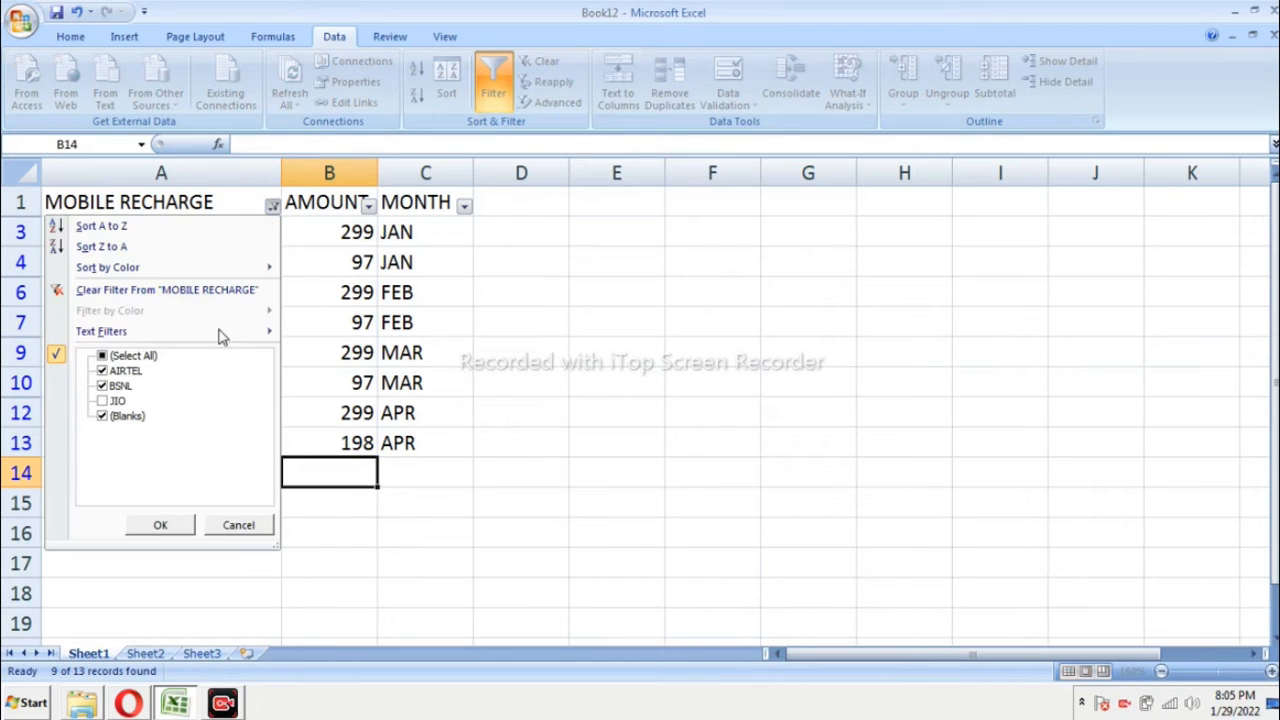
click(118, 400)
click(160, 525)
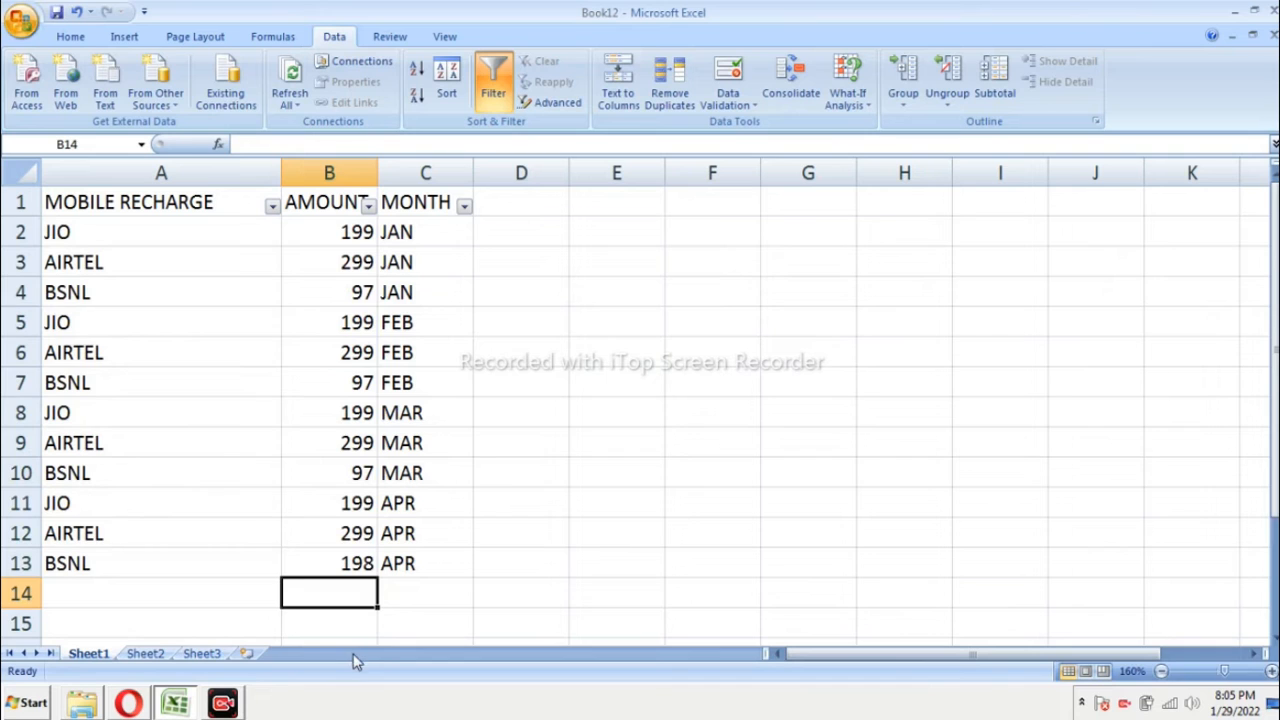
Step: Total the AMOUNT column in cell B14 with the formula =subtotal(9,B2:B13), using function 9 for SUM
text(=su)
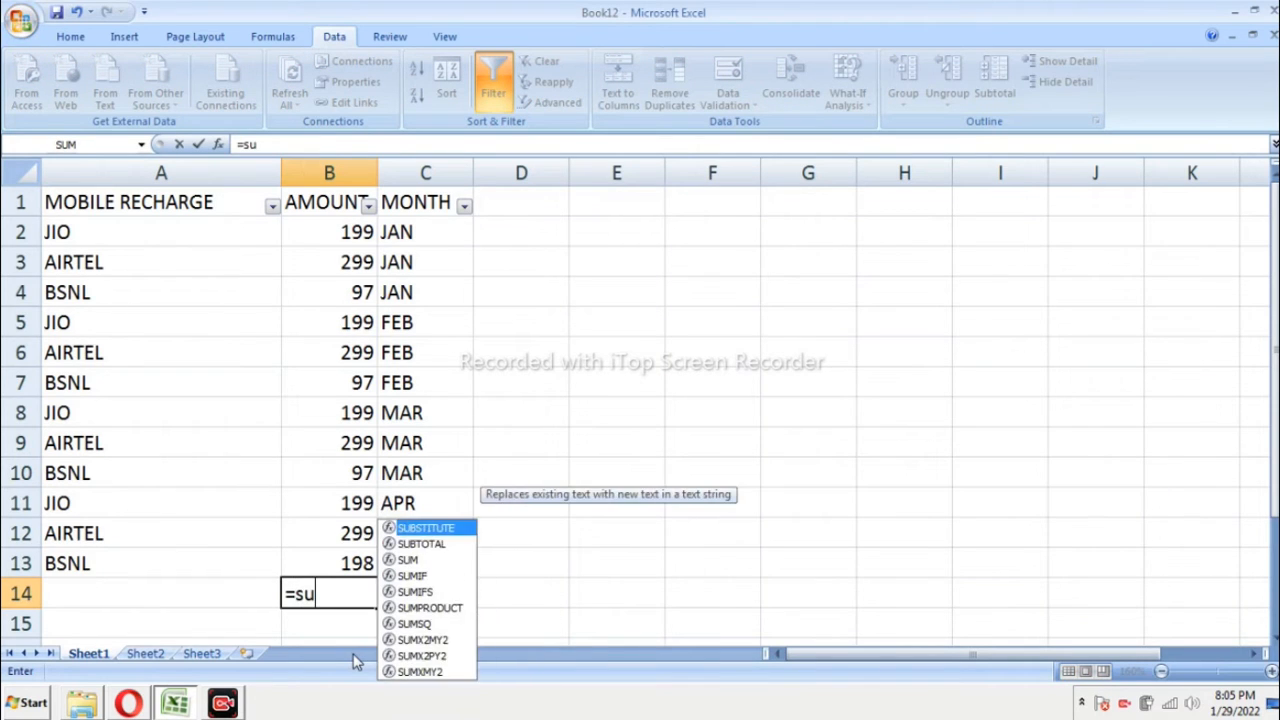
text(b)
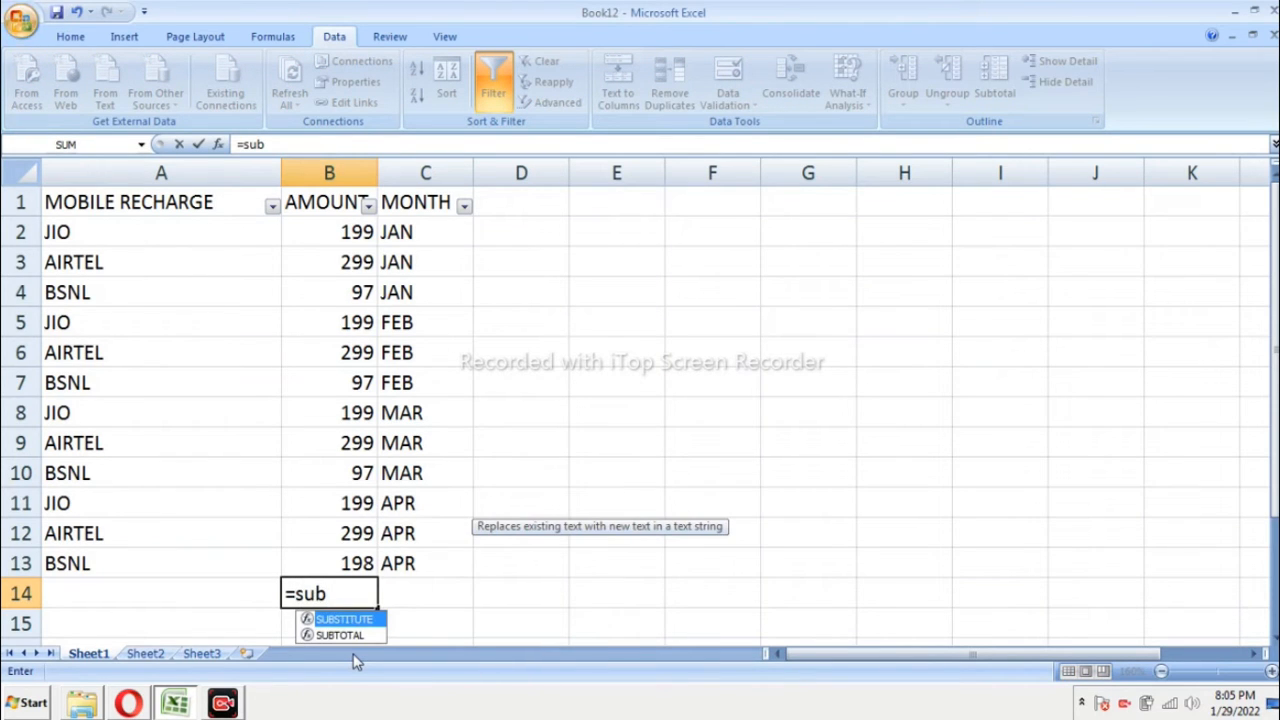
text(total)
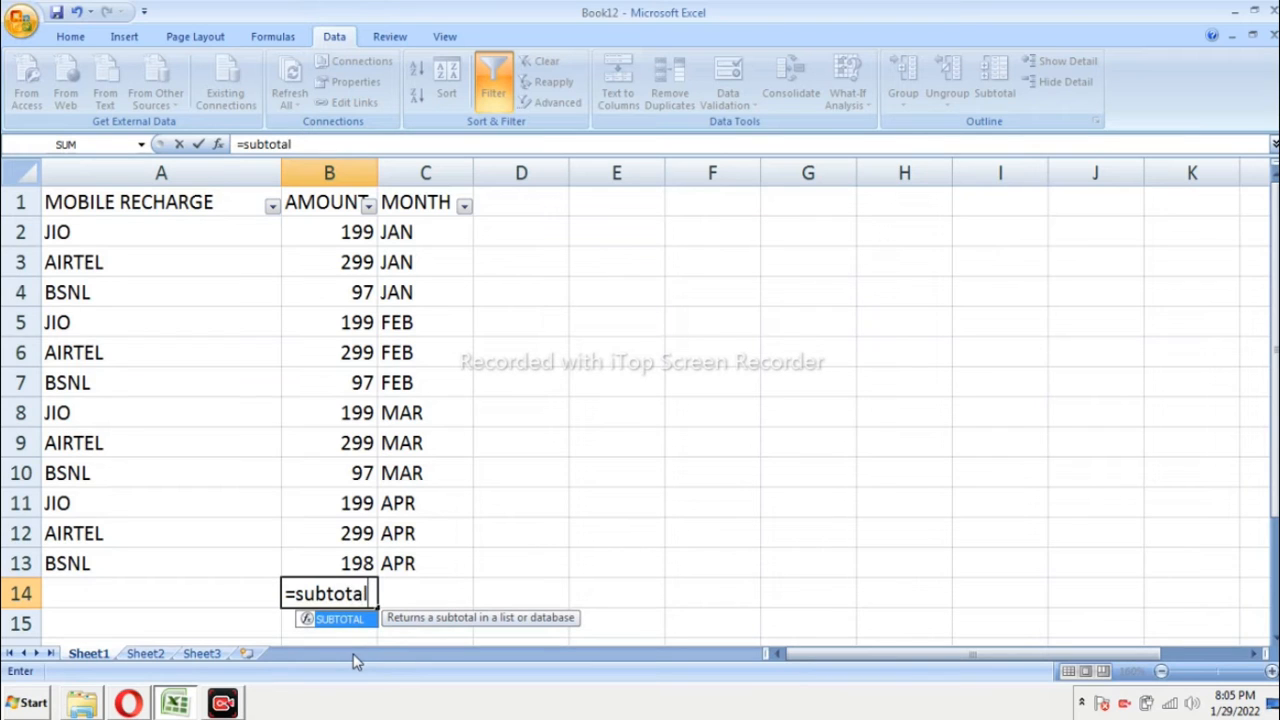
text(()
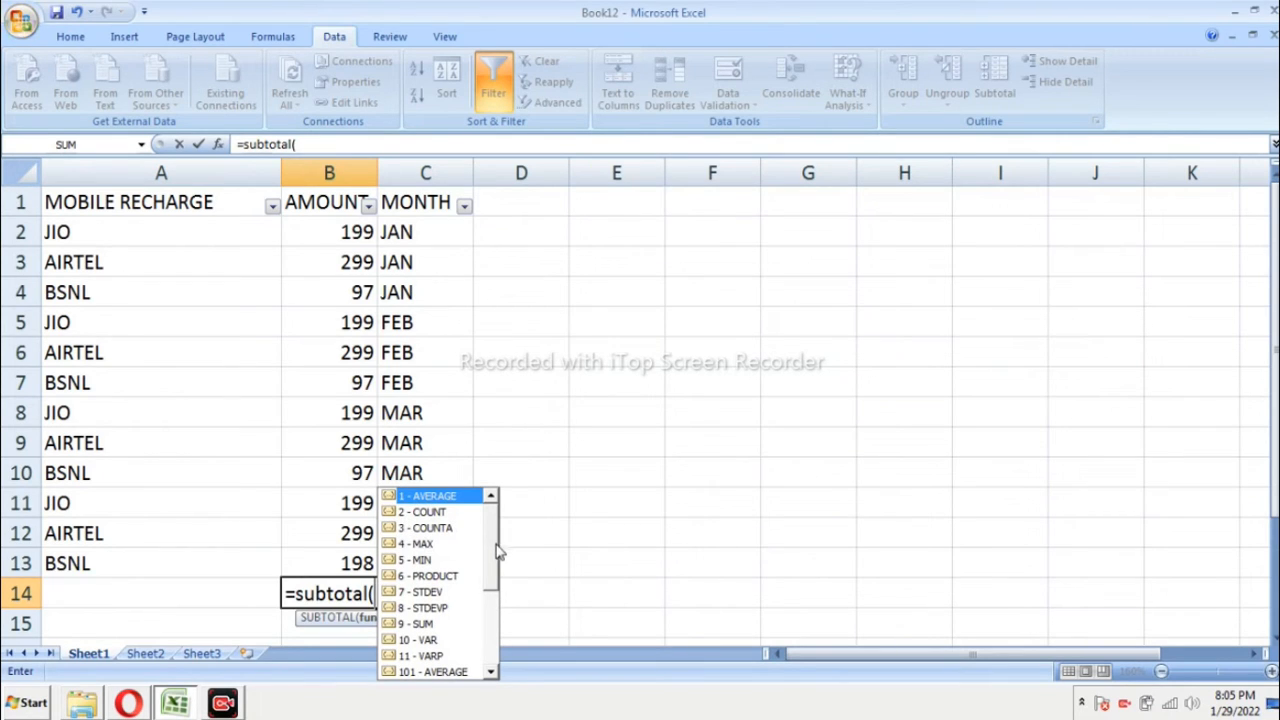
drag(498, 550, 494, 583)
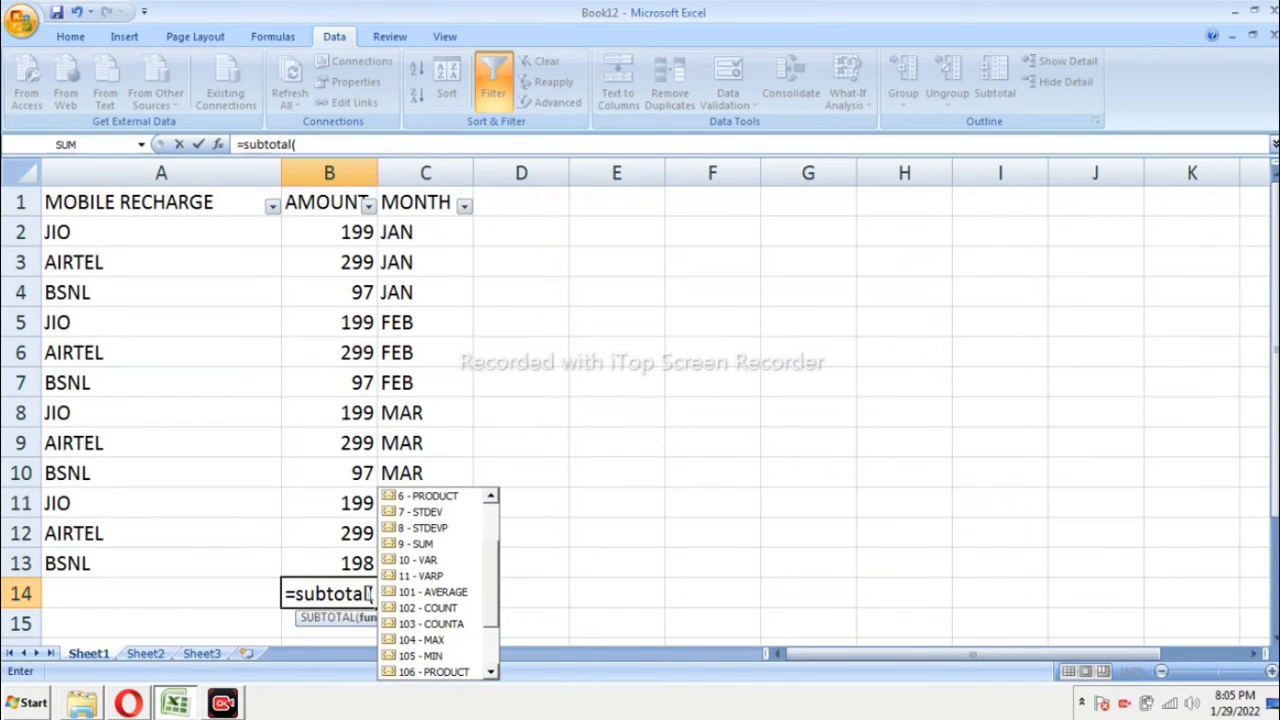
text(9,)
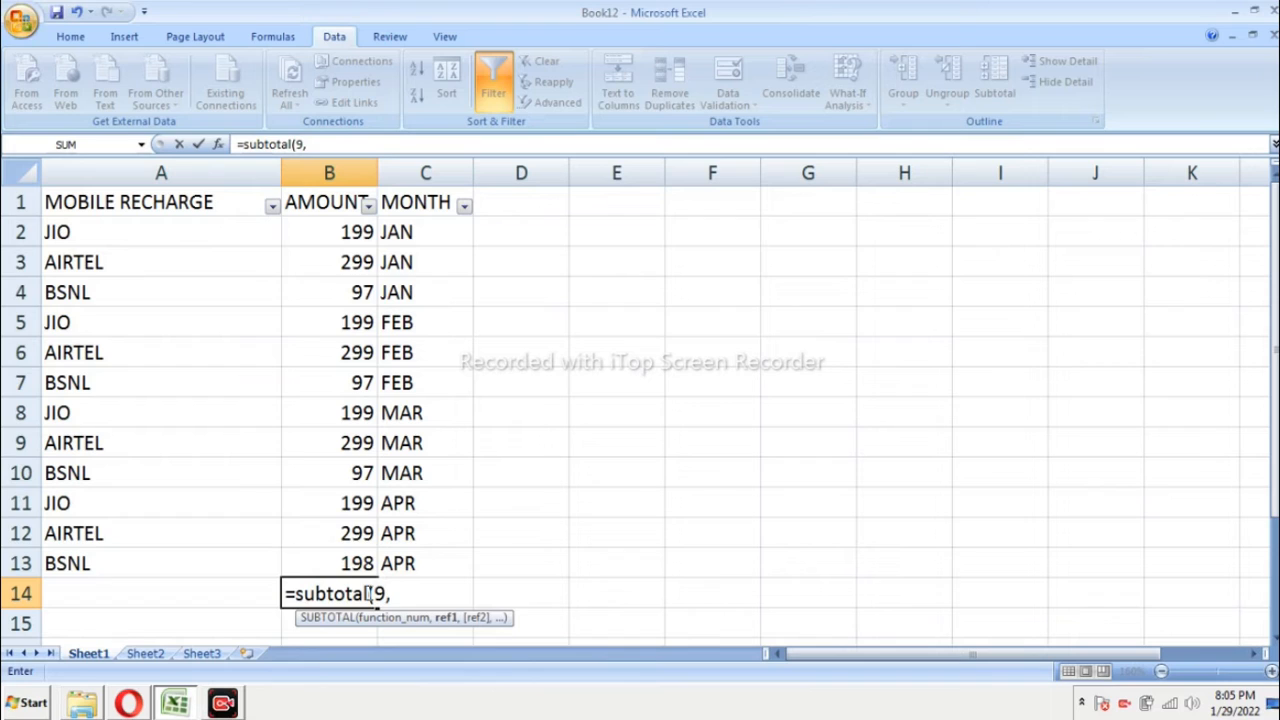
click(326, 229)
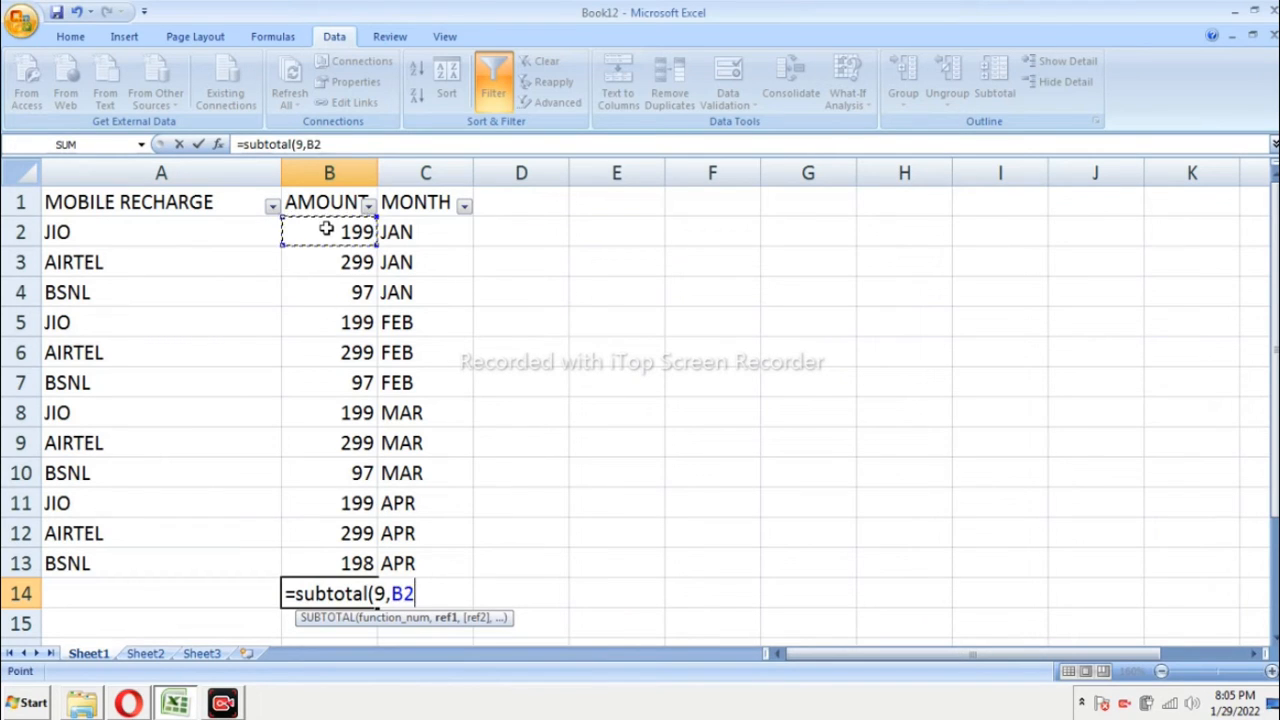
drag(326, 229, 337, 552)
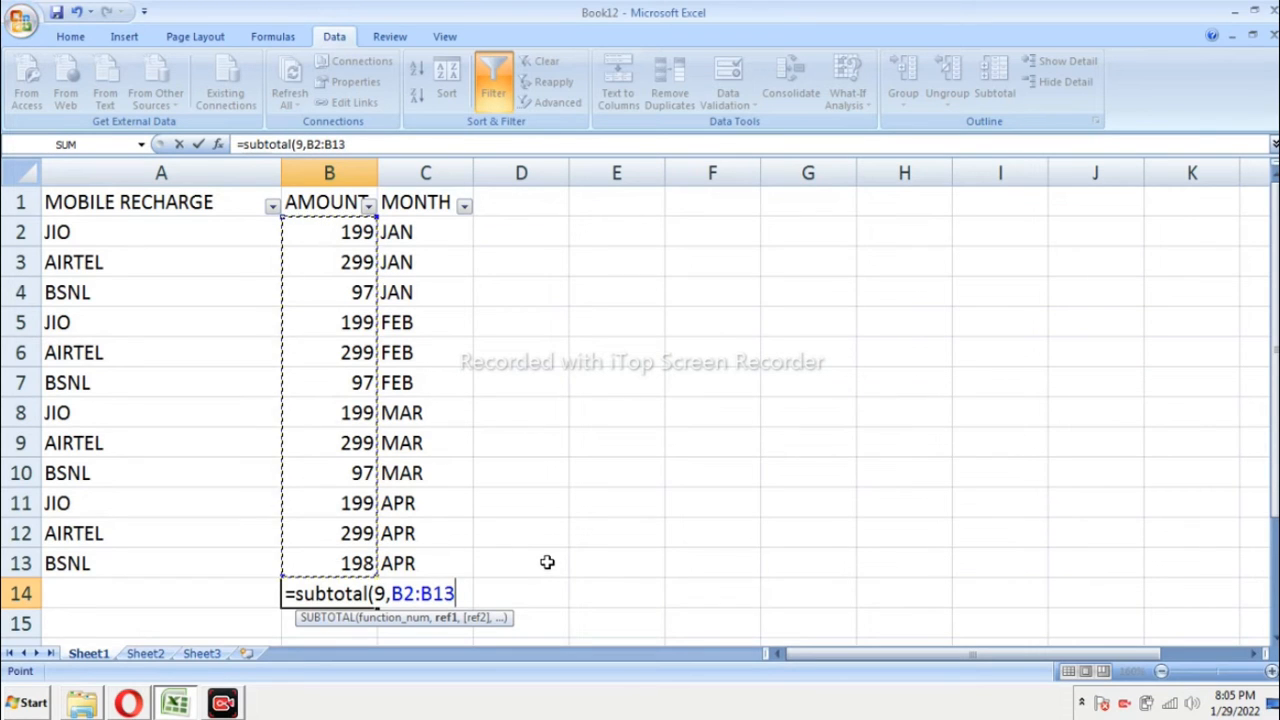
text())
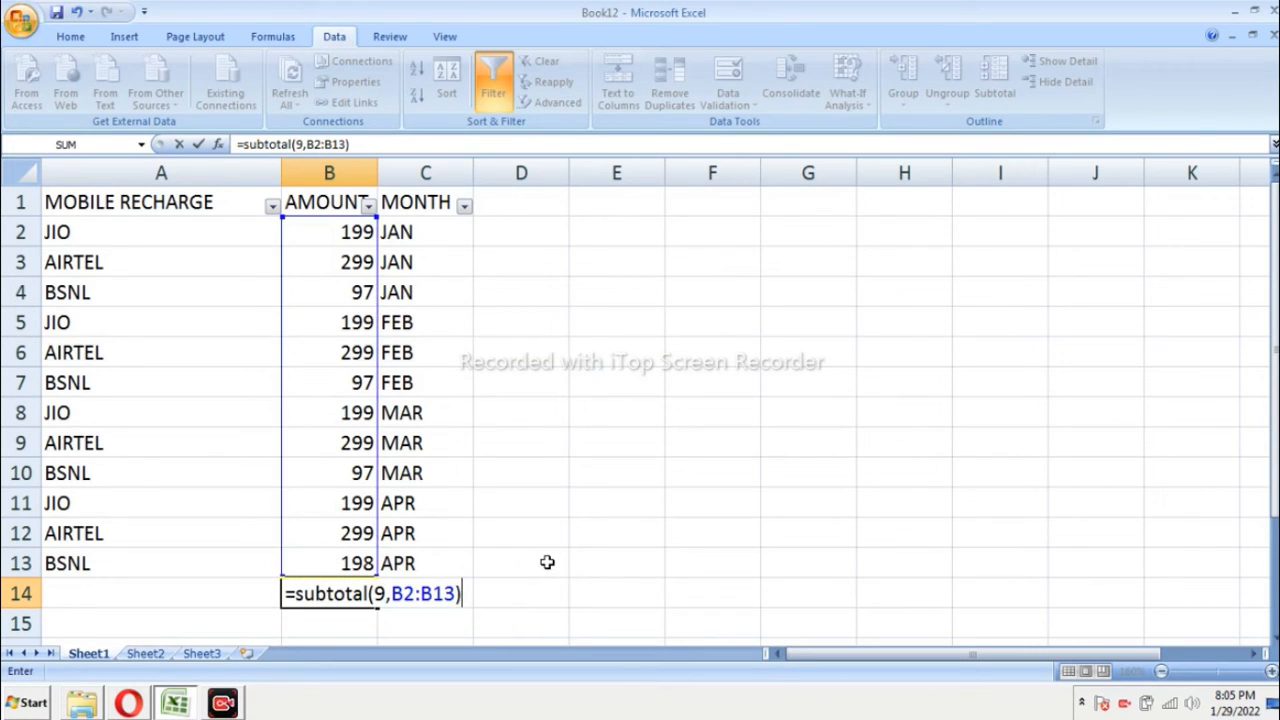
key(Return)
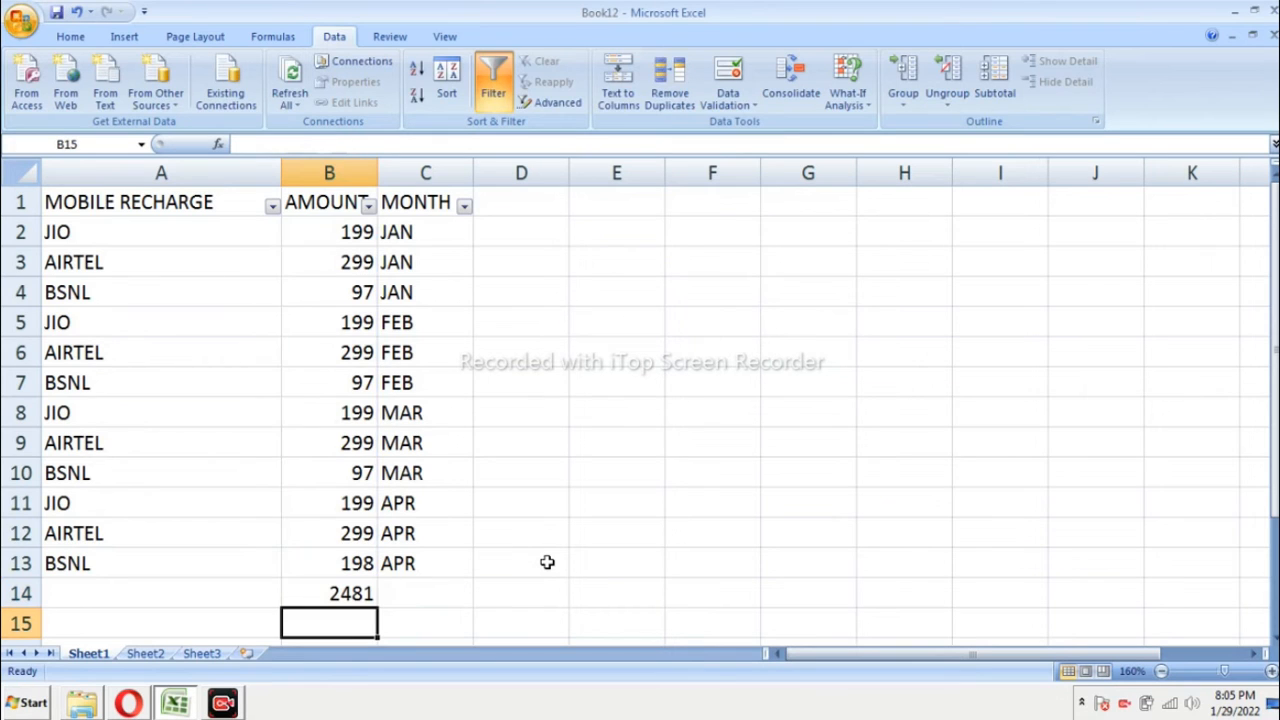
click(341, 594)
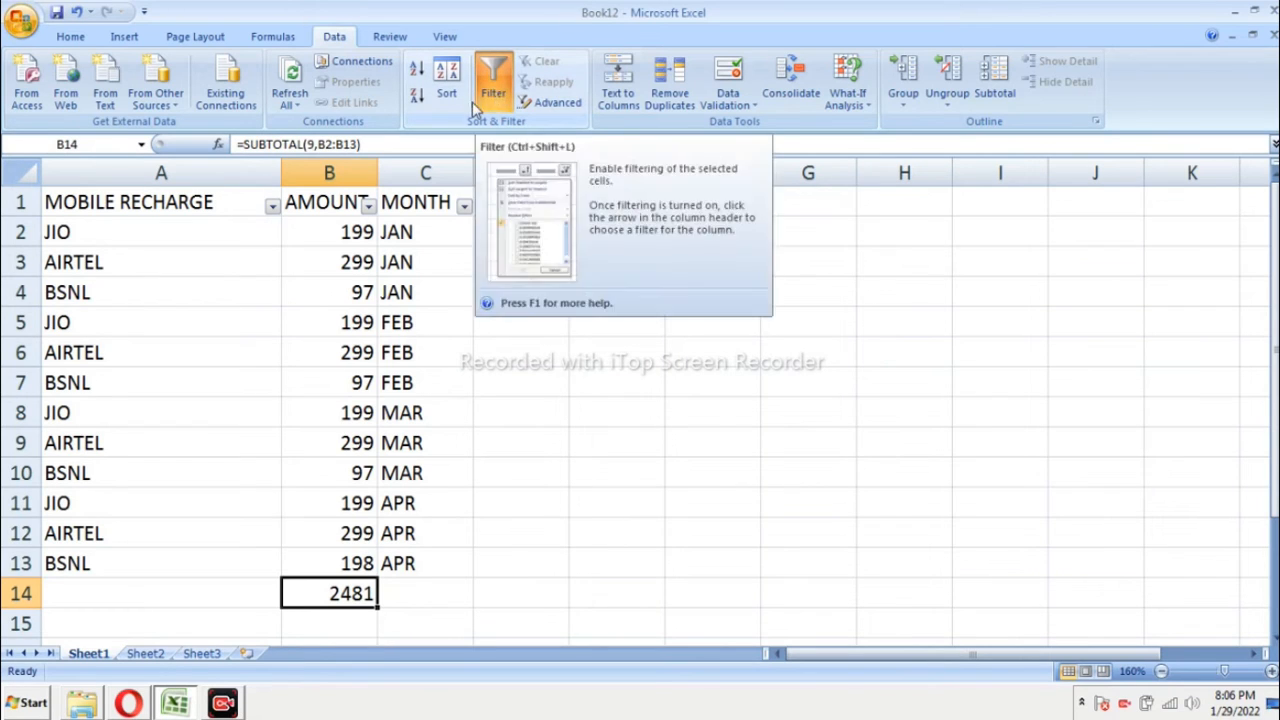
Step: Exclude AIRTEL and BSNL from the MOBILE RECHARGE filter so only the JIO rows are subtotalled
click(272, 206)
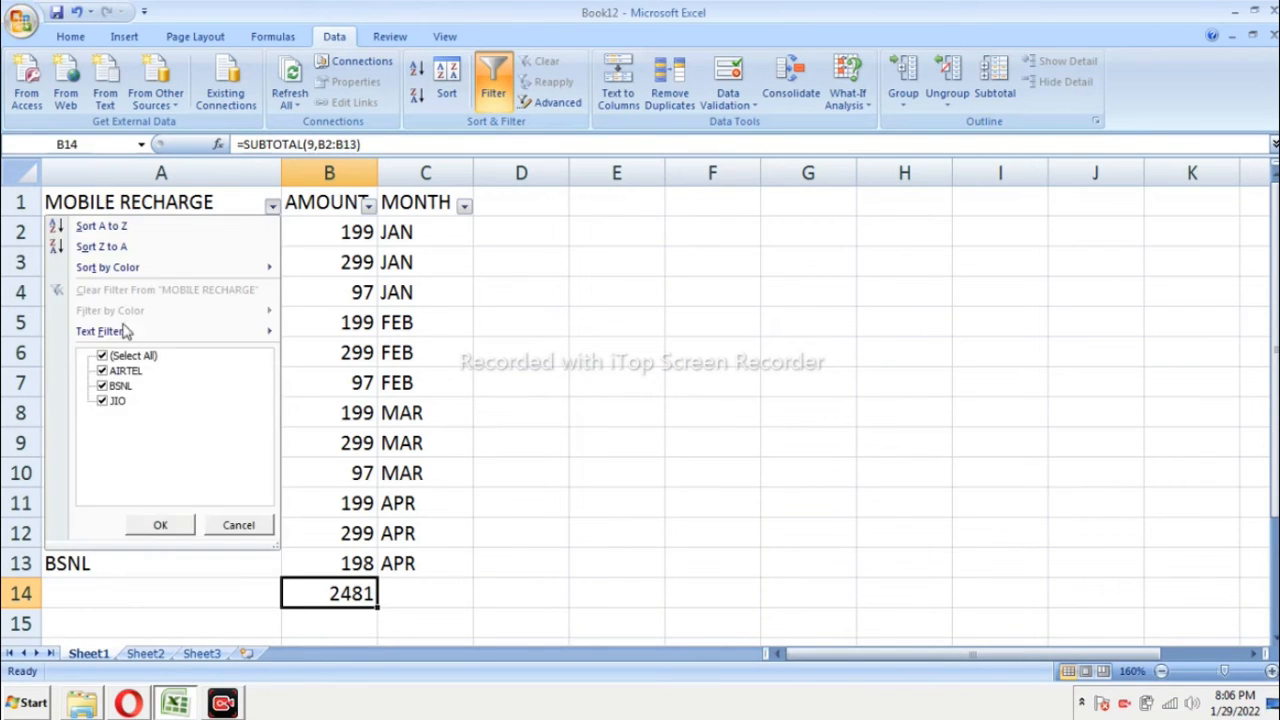
click(103, 371)
click(103, 386)
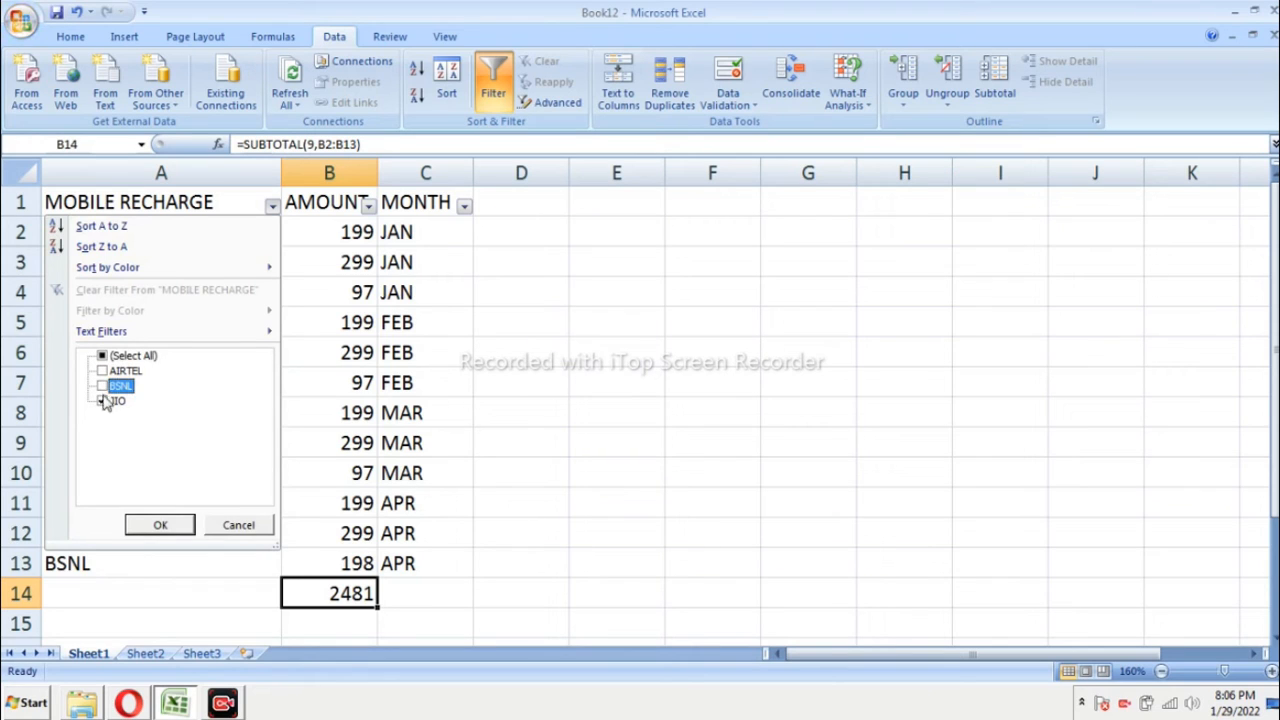
click(158, 525)
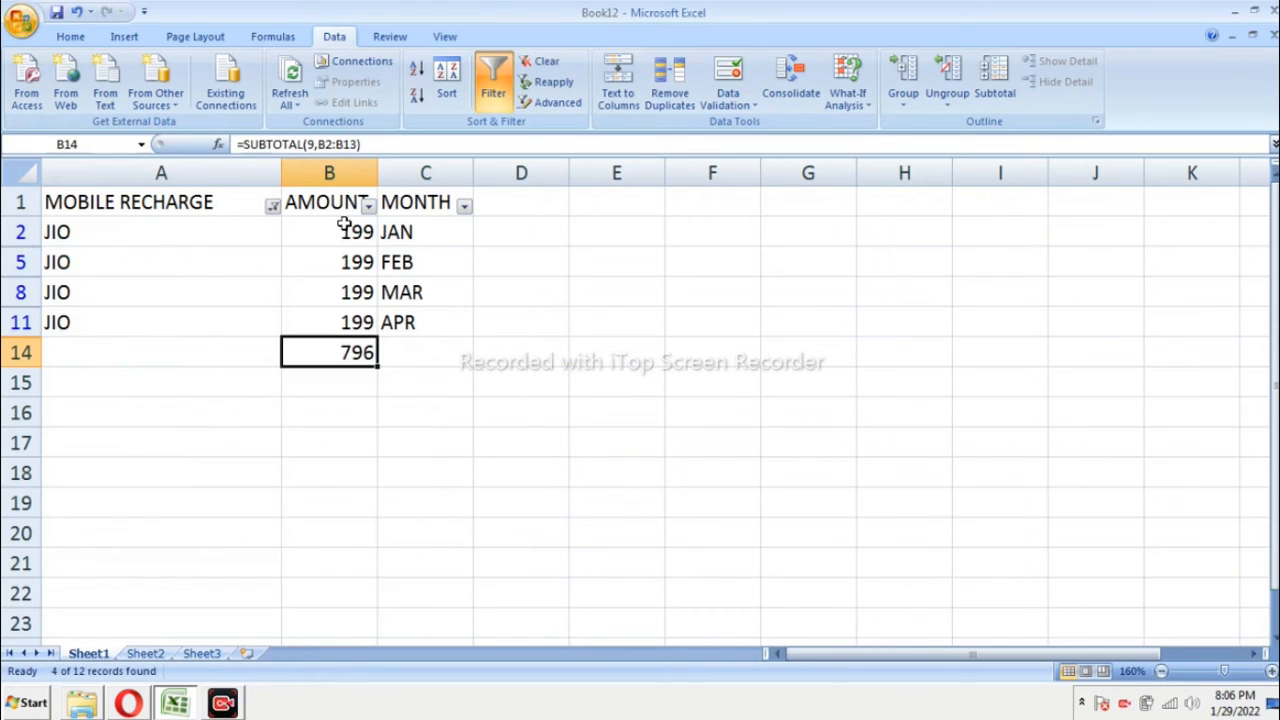